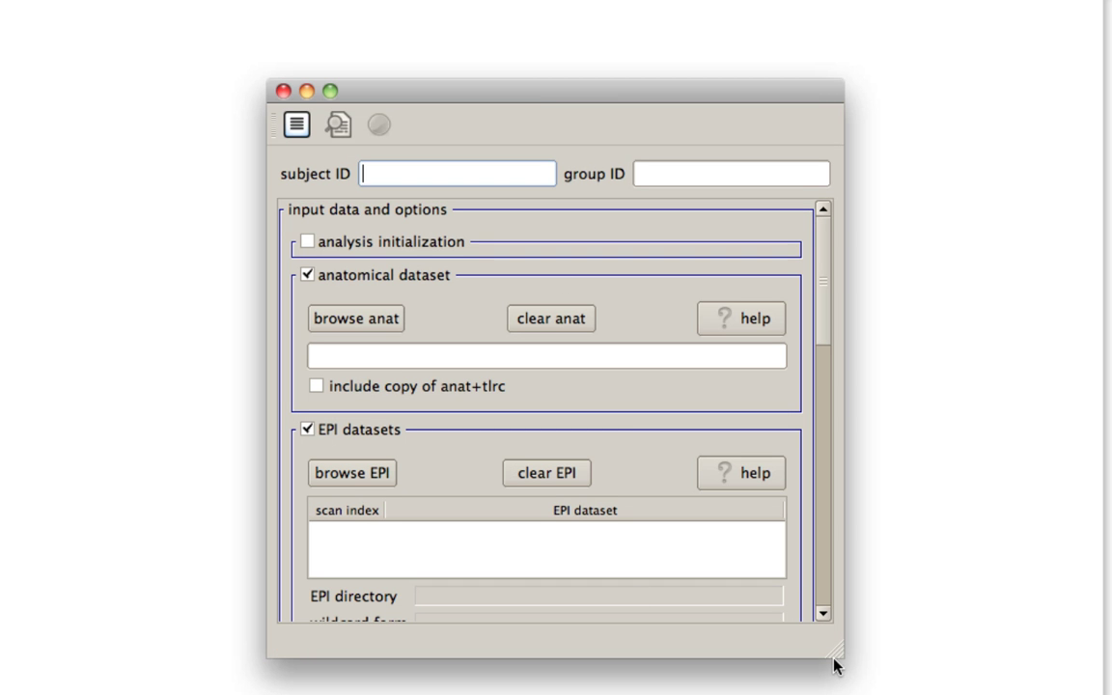
Enlarge and reposition the window, then enter subject ID s206 and group ID MO2.
drag(836, 654, 1103, 694)
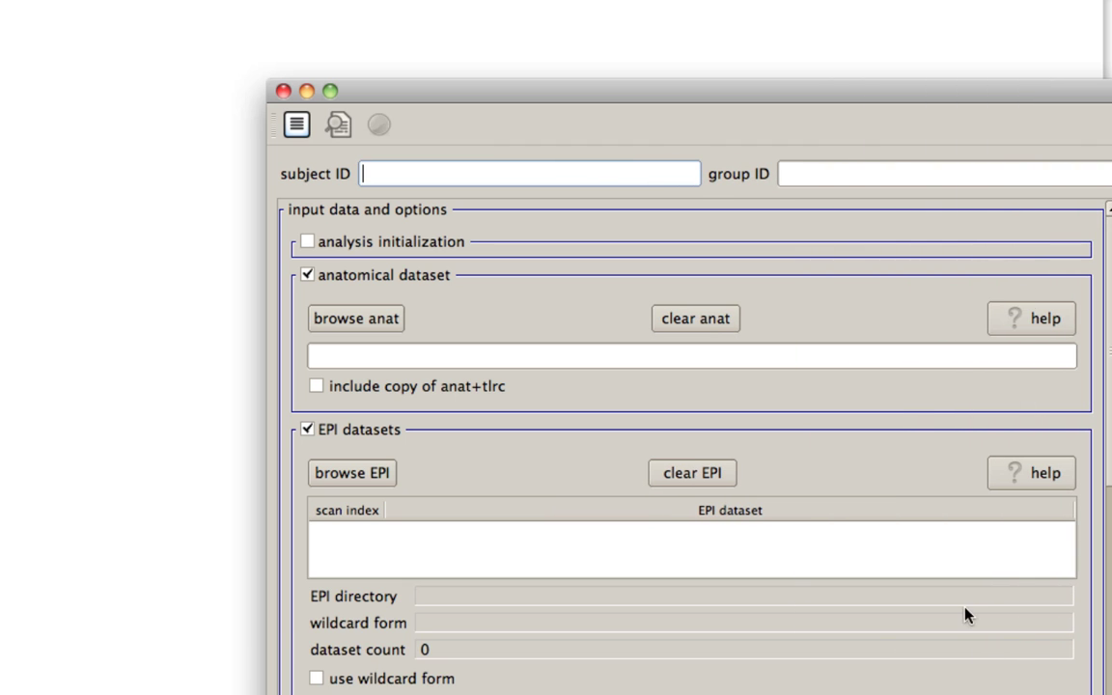
drag(605, 100, 475, 8)
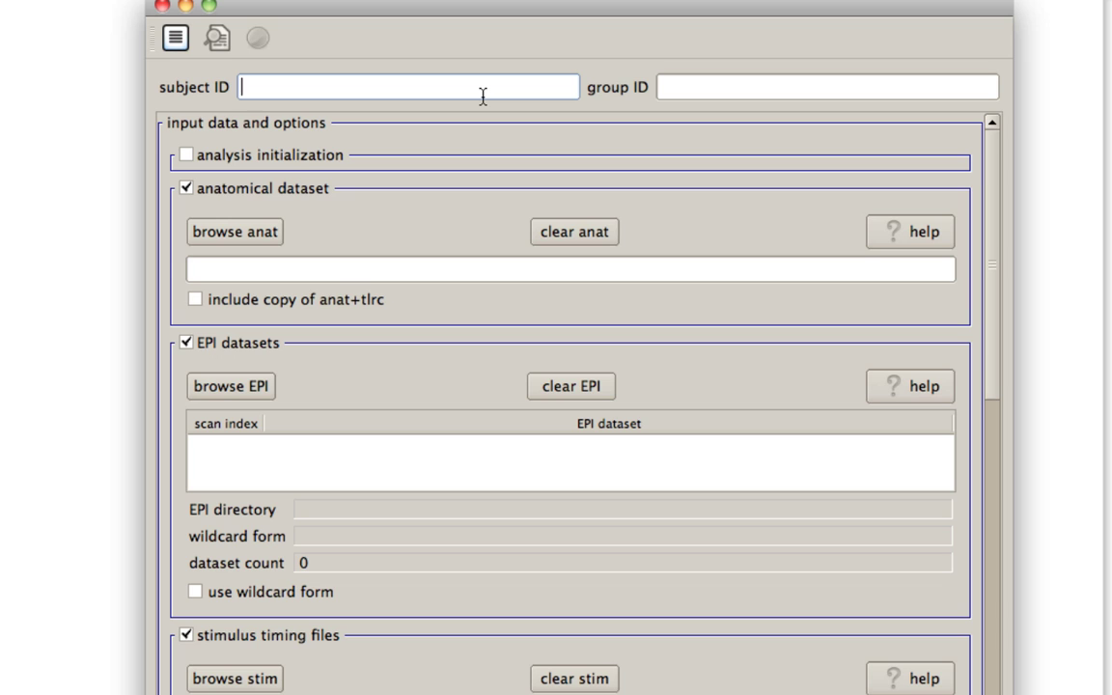
text(s026)
key(BackSpace)
key(BackSpace)
key(BackSpace)
text(206)
click(704, 89)
text(MO2)
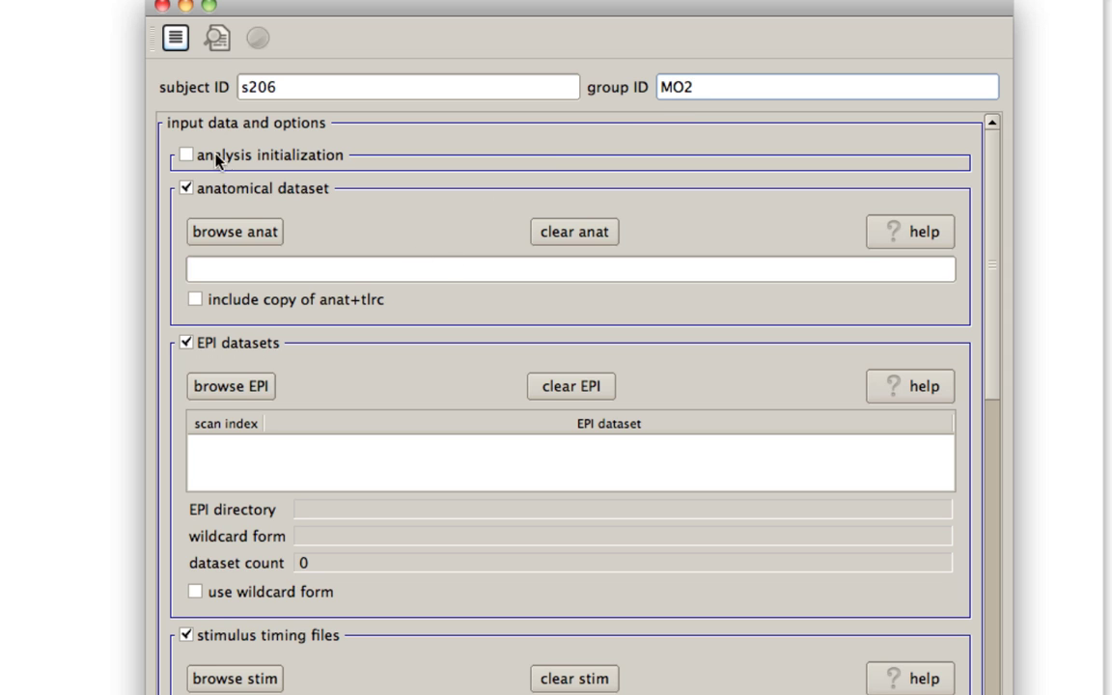
Enable analysis initialization and apply the rest analysis-type defaults.
click(186, 156)
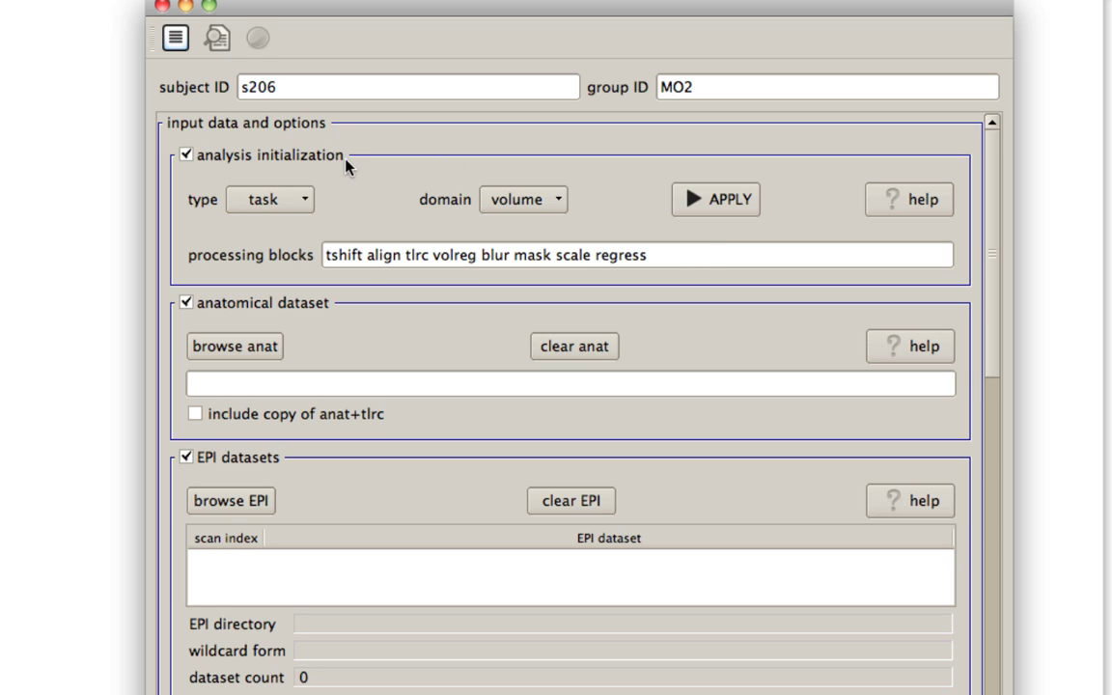
click(303, 200)
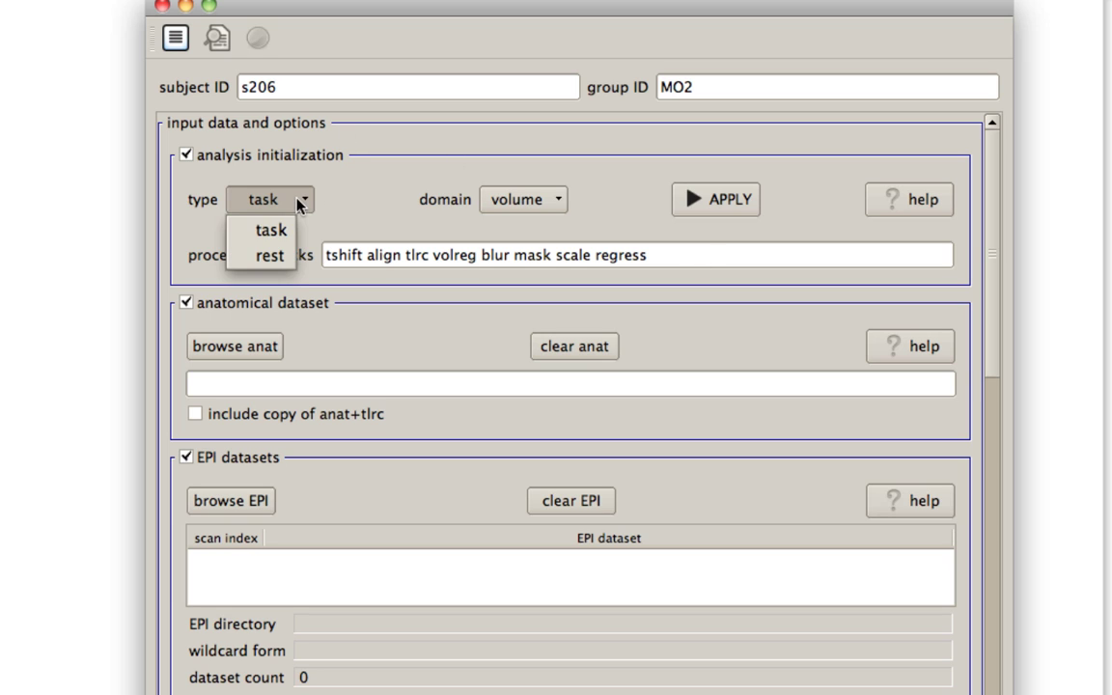
click(277, 253)
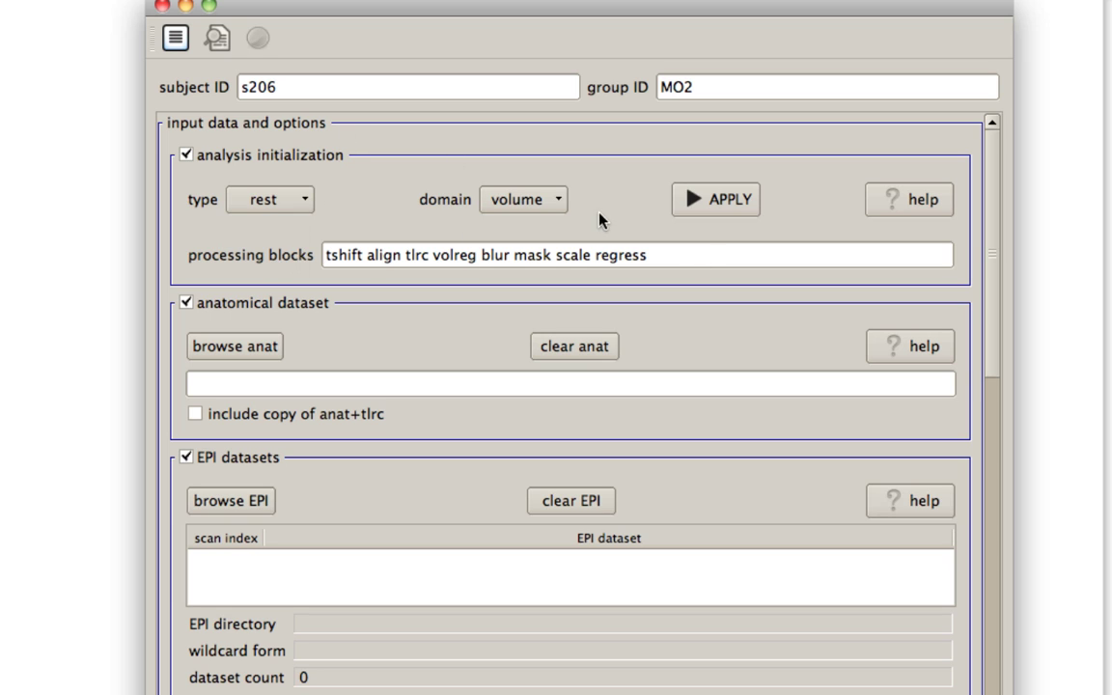
click(705, 206)
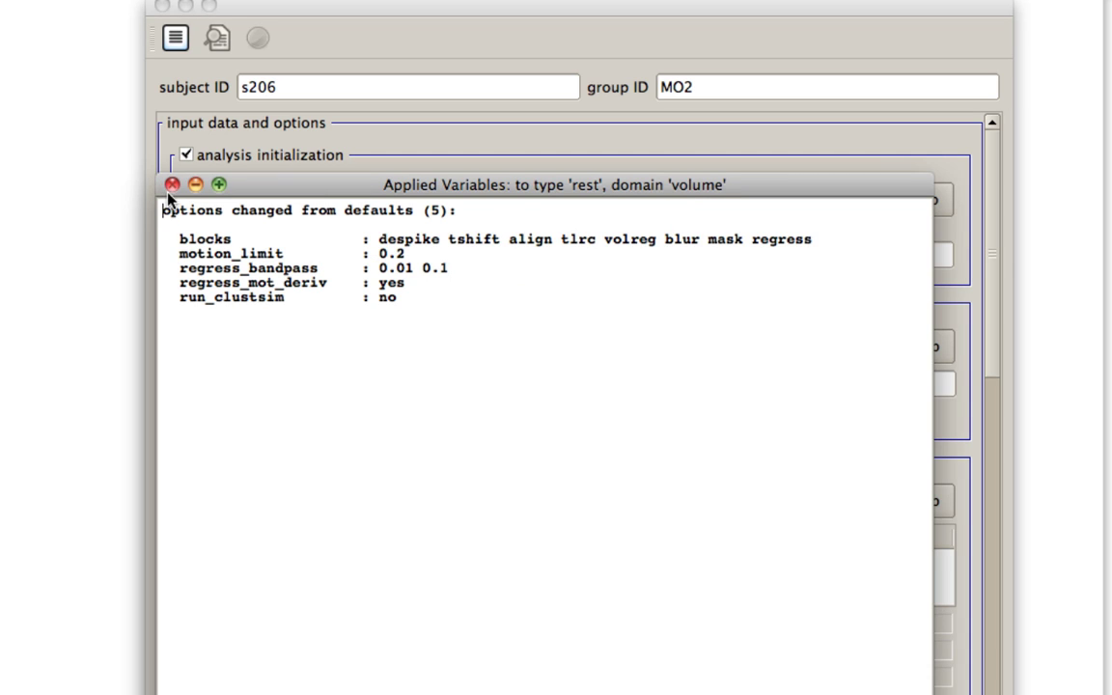
click(171, 185)
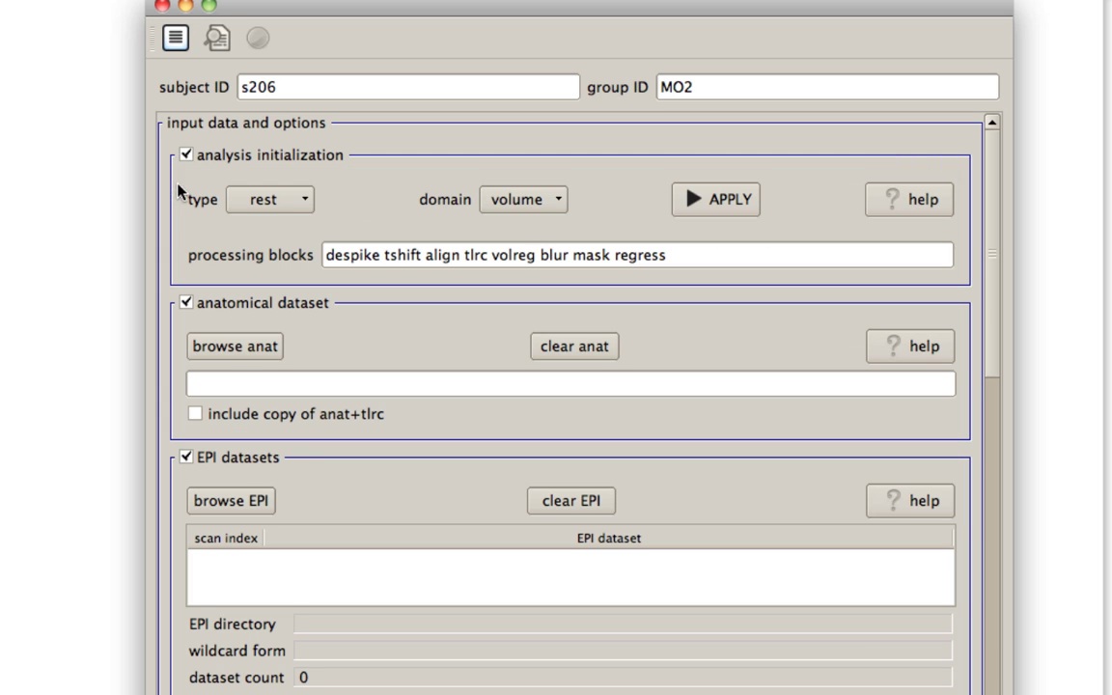
Switch the analysis type back to task, apply it, and keep the volume domain.
click(285, 196)
click(276, 231)
click(719, 200)
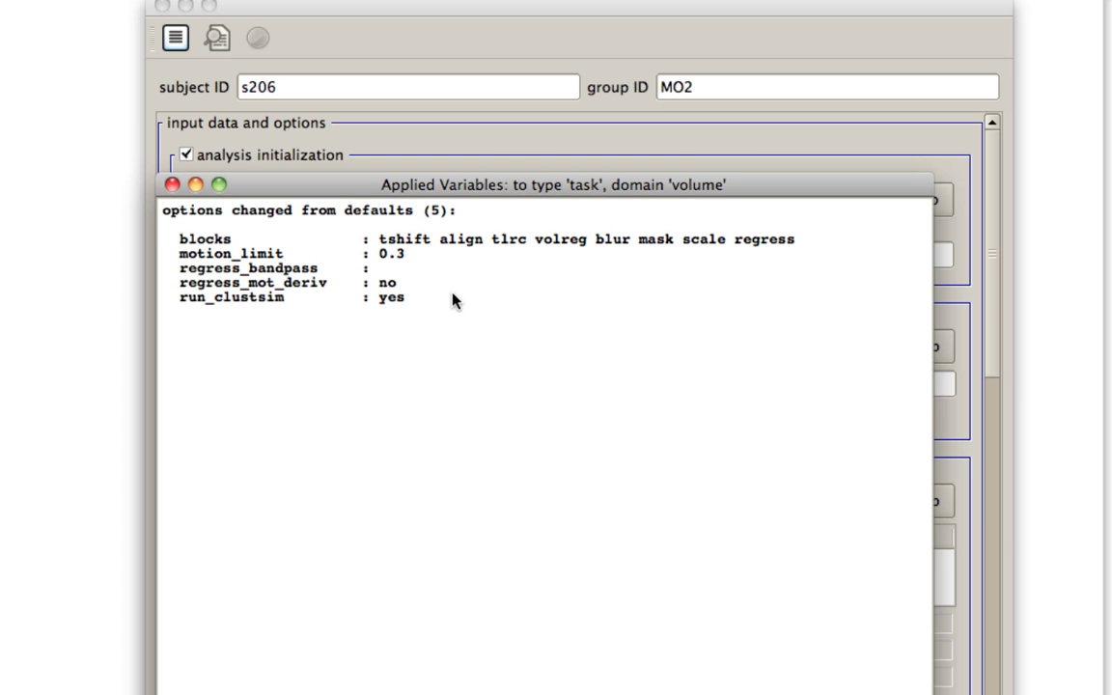
click(172, 184)
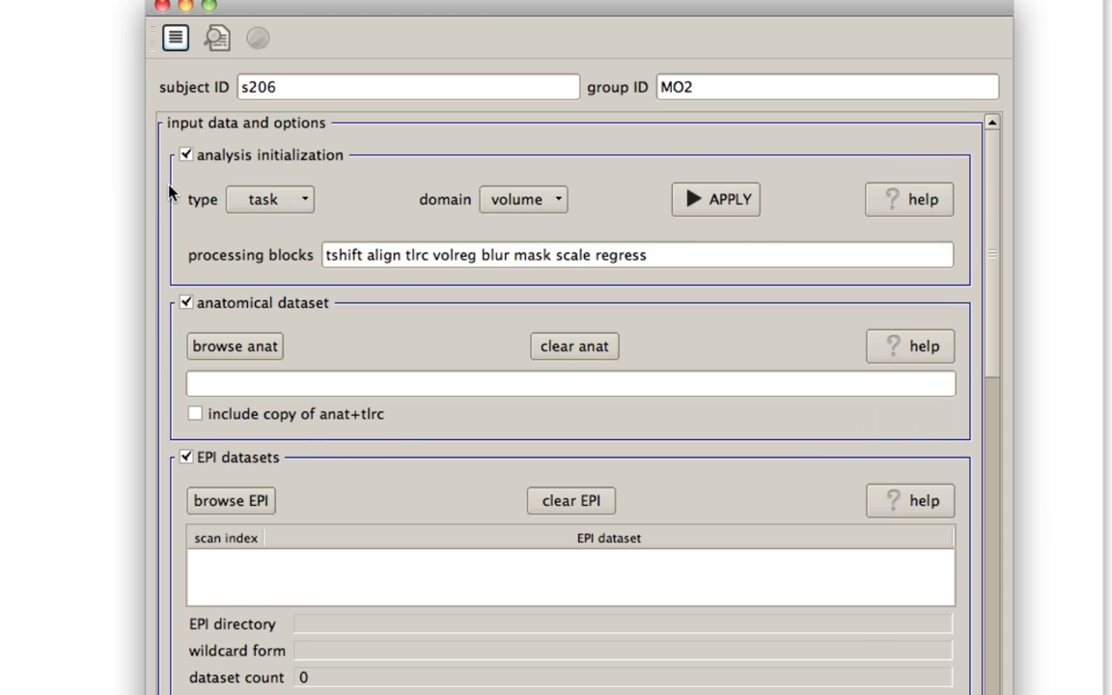
click(522, 205)
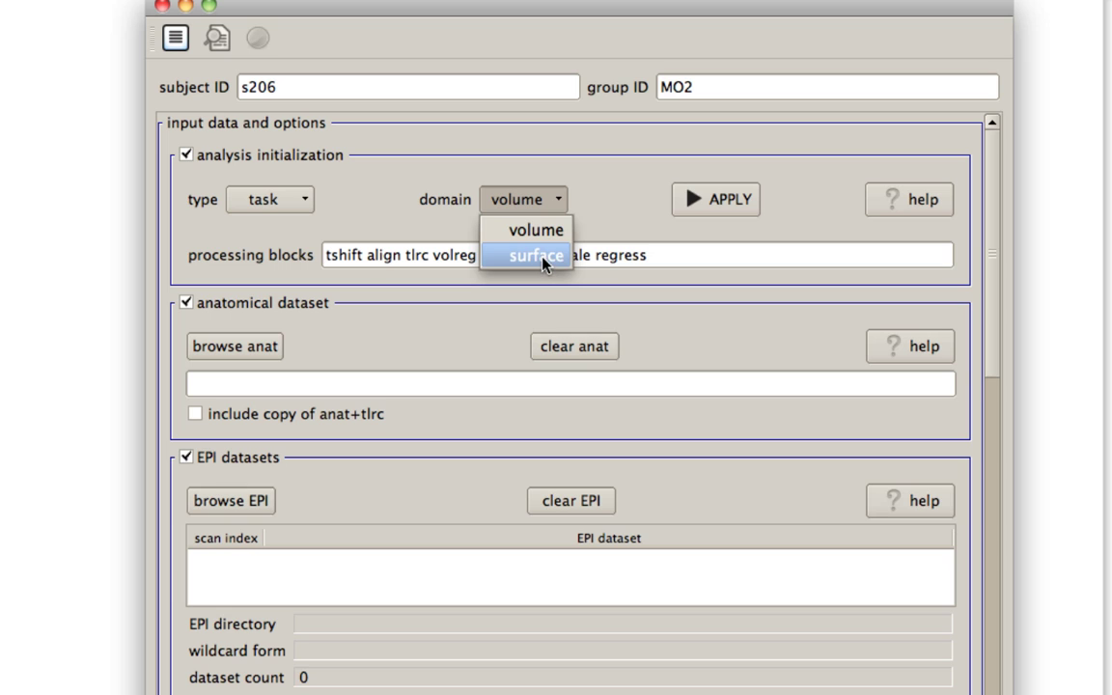
click(460, 332)
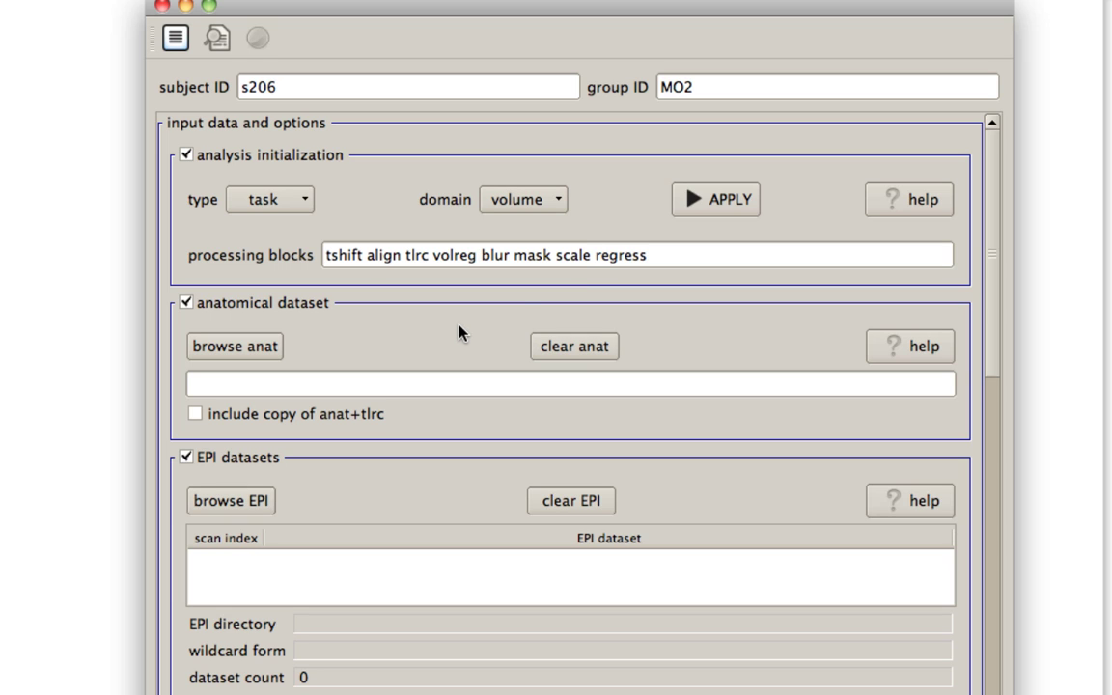
Load anat+orig.HEAD as the anatomical dataset.
click(253, 350)
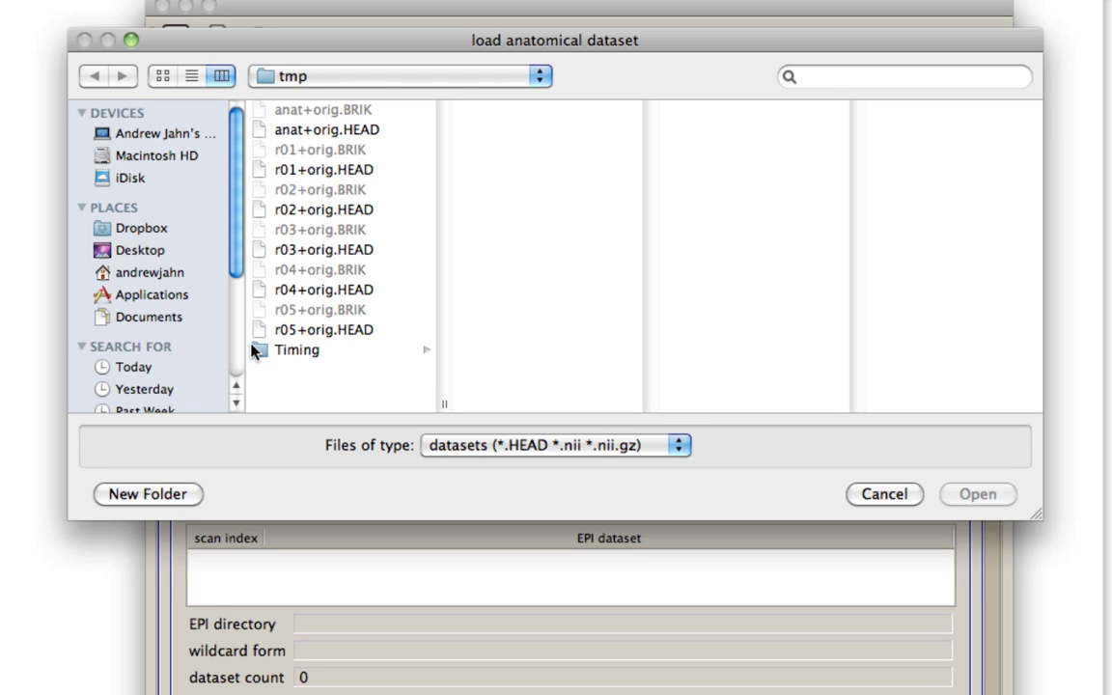
click(320, 131)
click(977, 493)
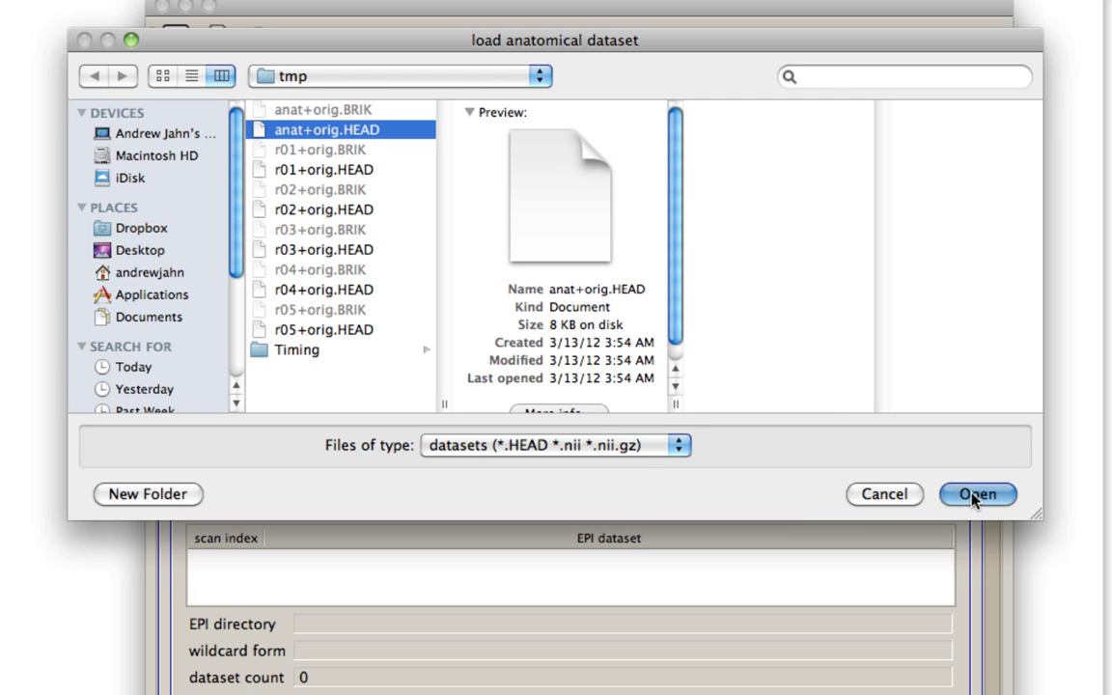
Load r01 through r05+orig.HEAD together as the five EPI runs.
click(246, 502)
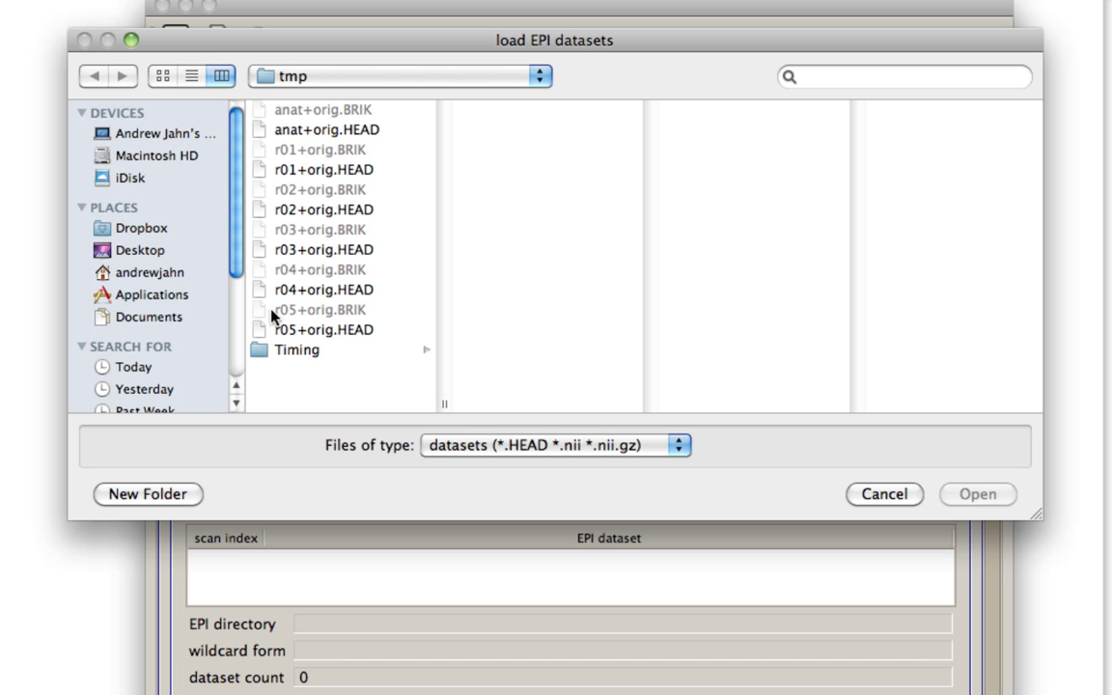
click(322, 172)
super+click(311, 213)
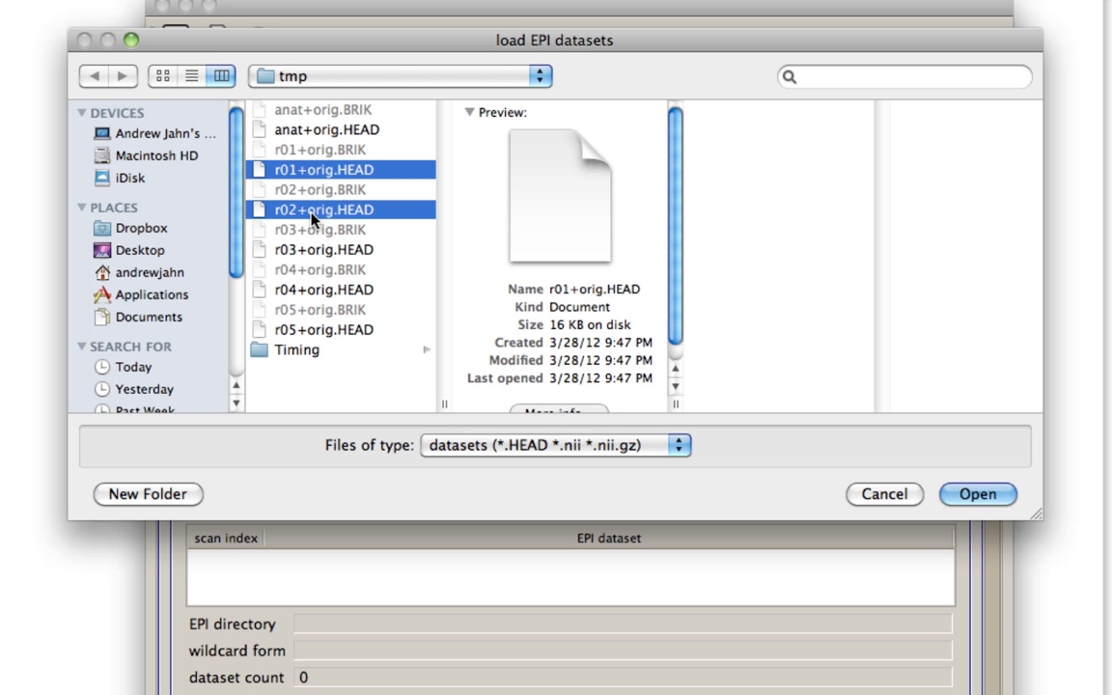
super+click(287, 249)
super+click(288, 289)
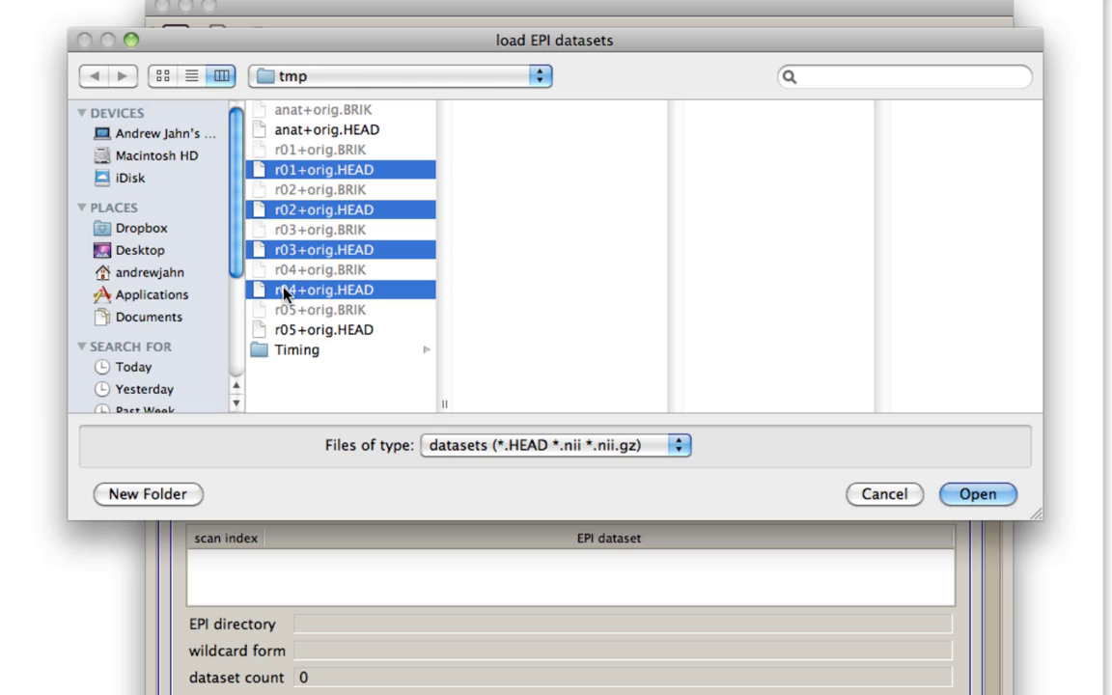
super+click(287, 328)
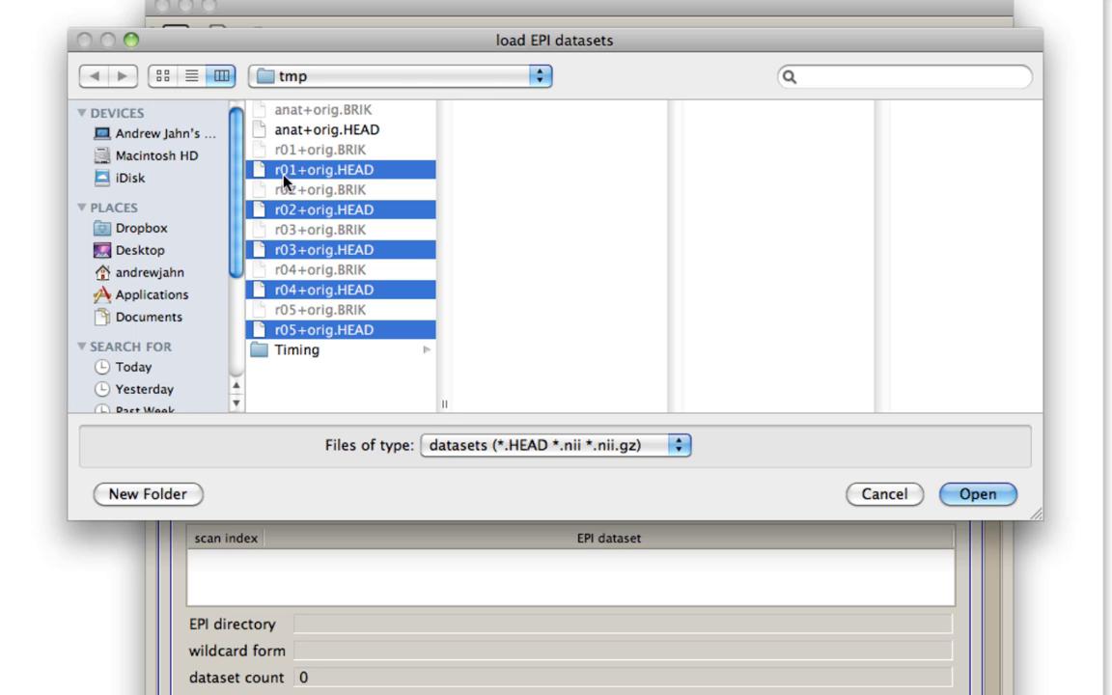
click(975, 493)
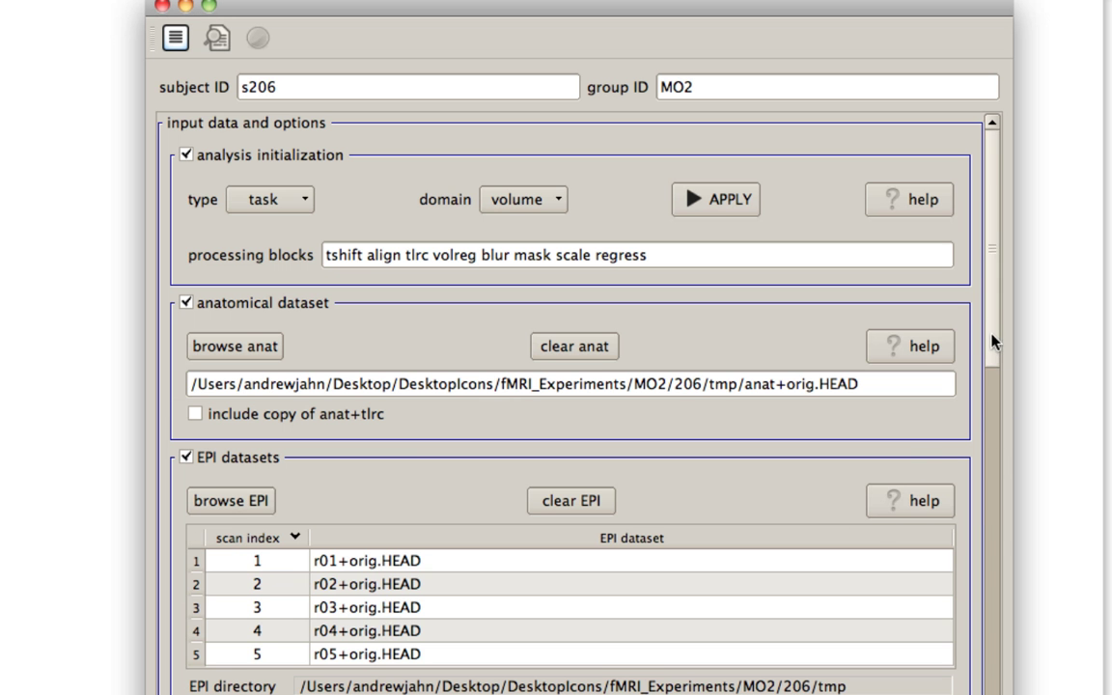
Scroll the form down past the EPI list (r0*+orig.HEAD, 5 datasets) to stimulus timing.
drag(993, 340, 899, 479)
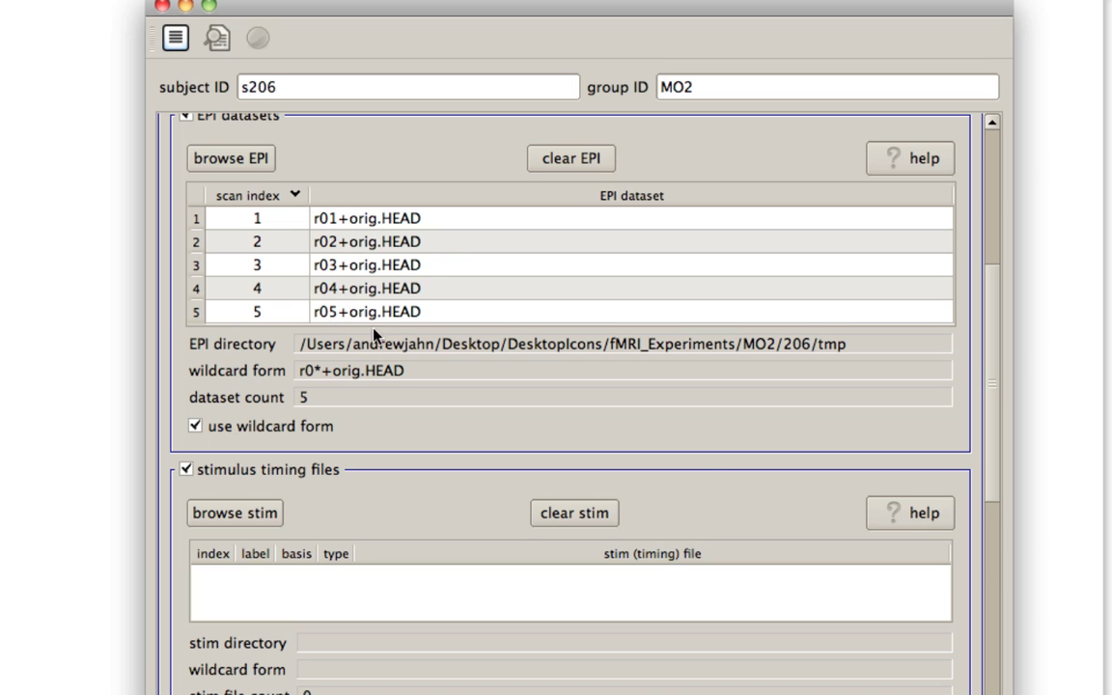
drag(998, 352, 993, 472)
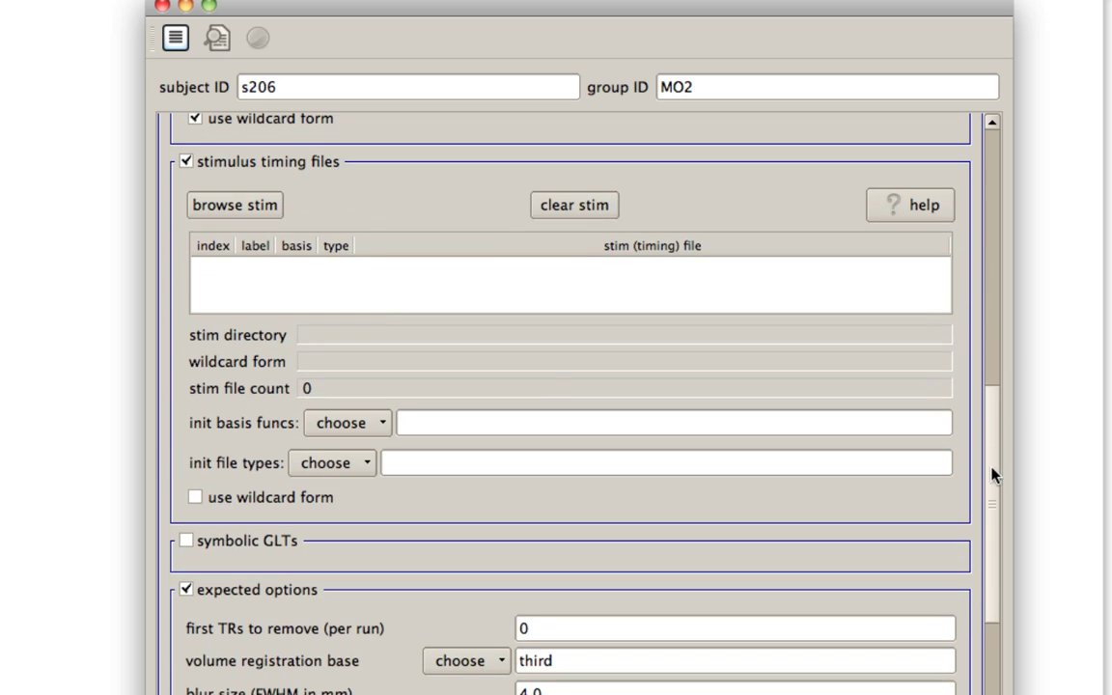
Select Left.1D through Right.1D in the Timing folder and load all nine files.
click(229, 209)
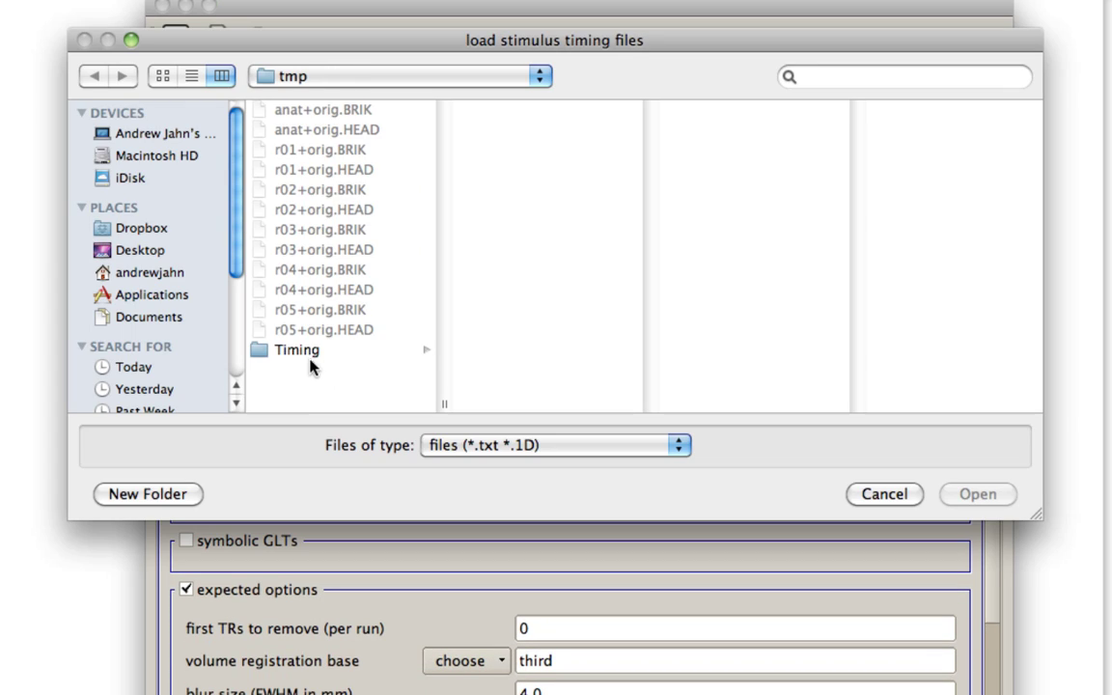
click(306, 353)
click(518, 114)
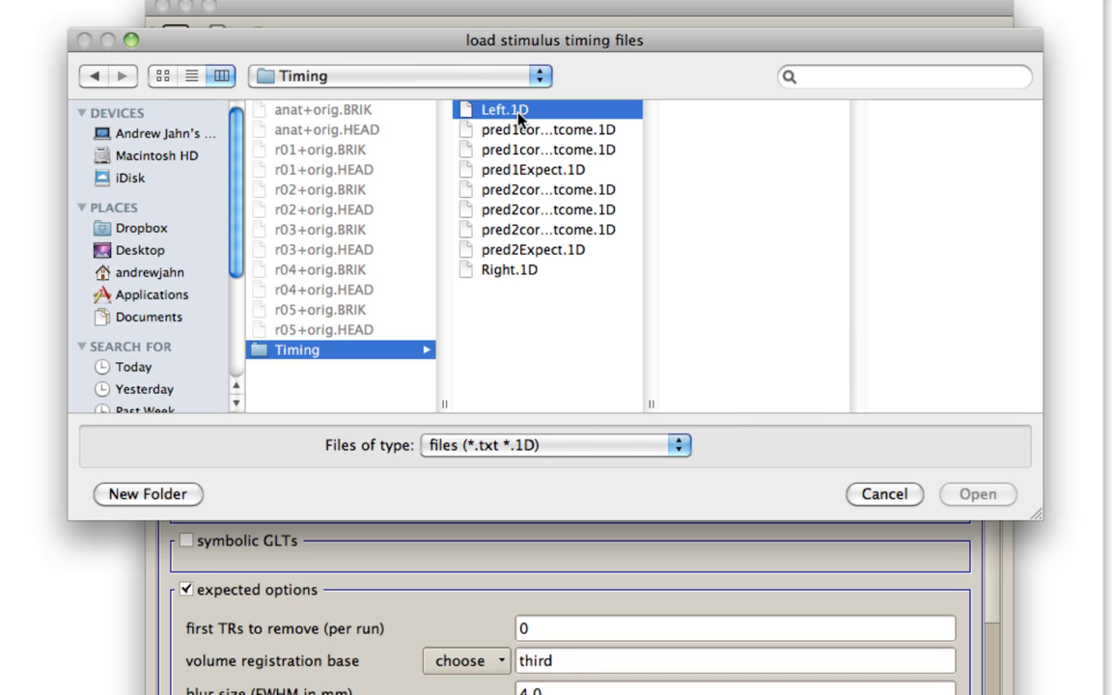
shift+click(497, 269)
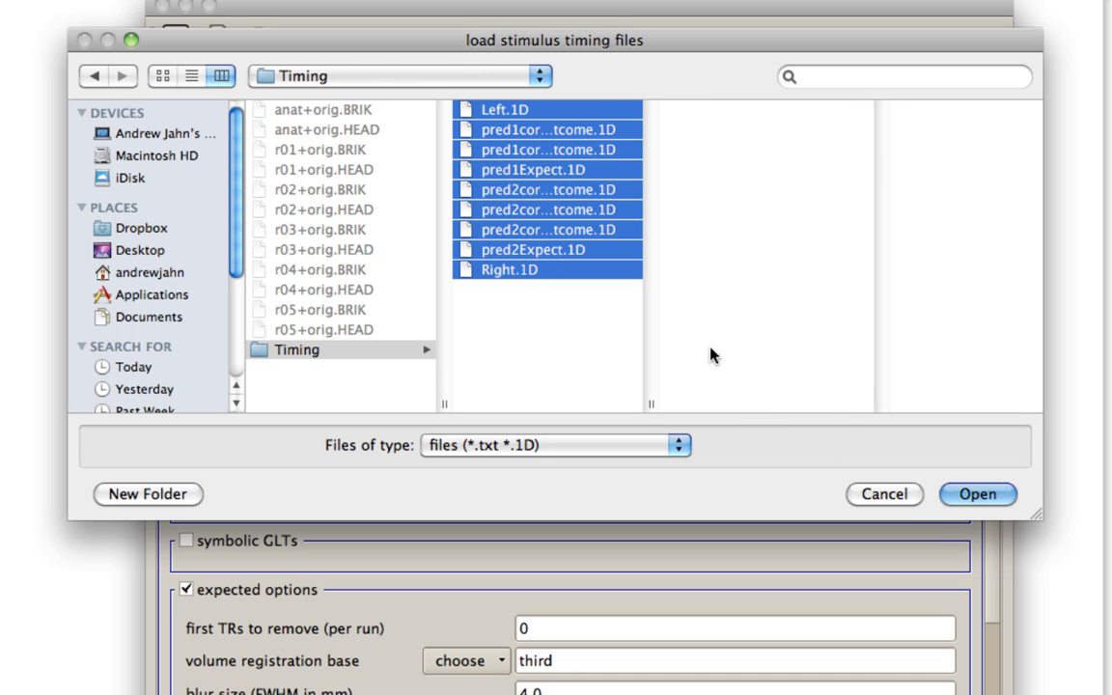
click(965, 503)
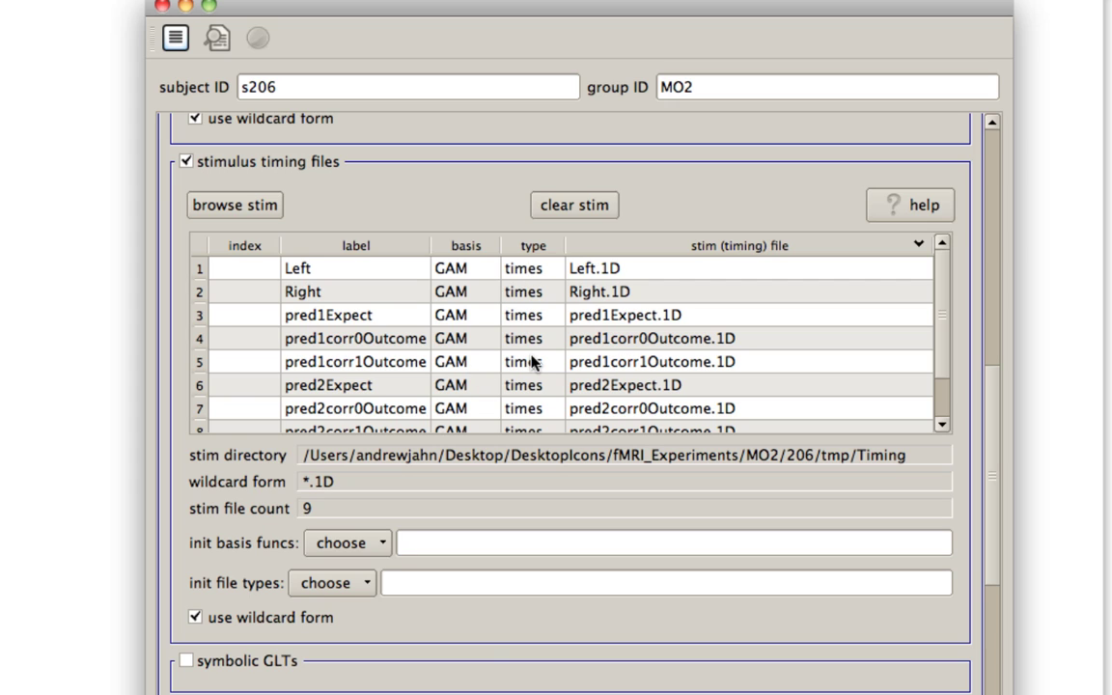
Leave the basis at GAM and file type at times, then scroll to the expected options.
click(377, 543)
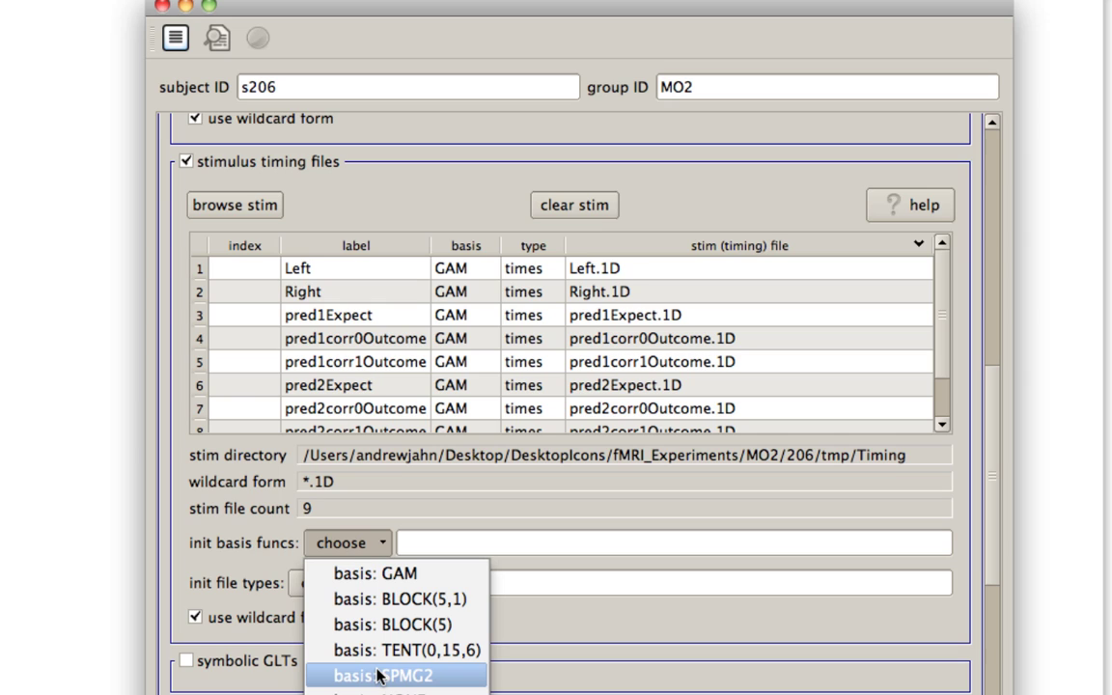
click(363, 541)
click(346, 584)
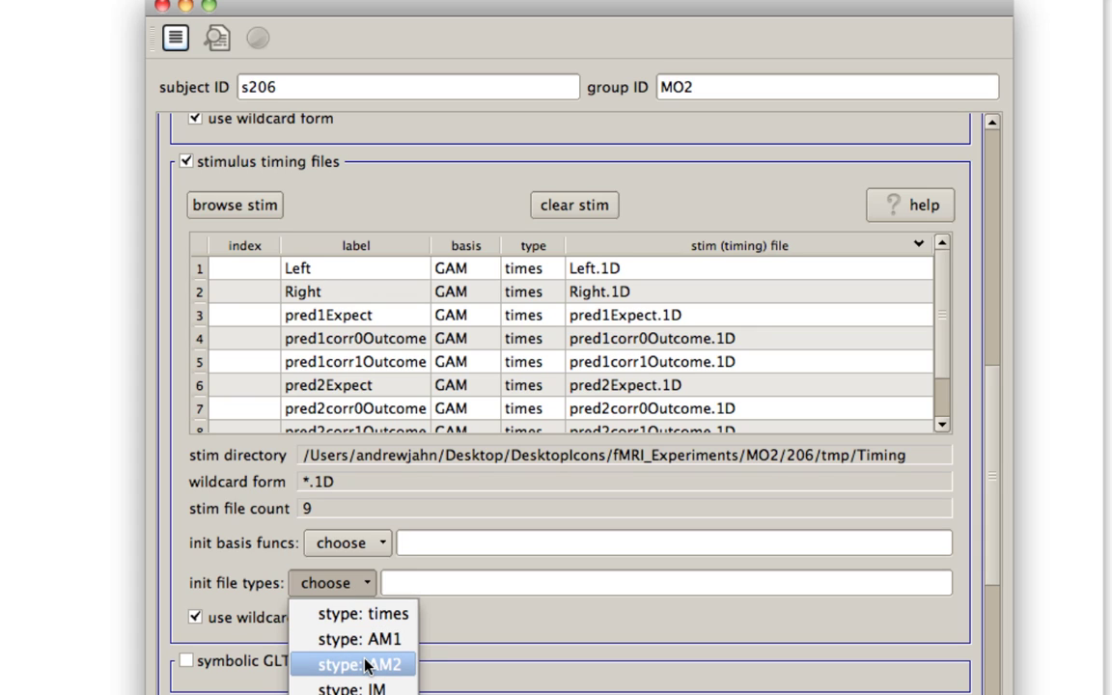
click(488, 658)
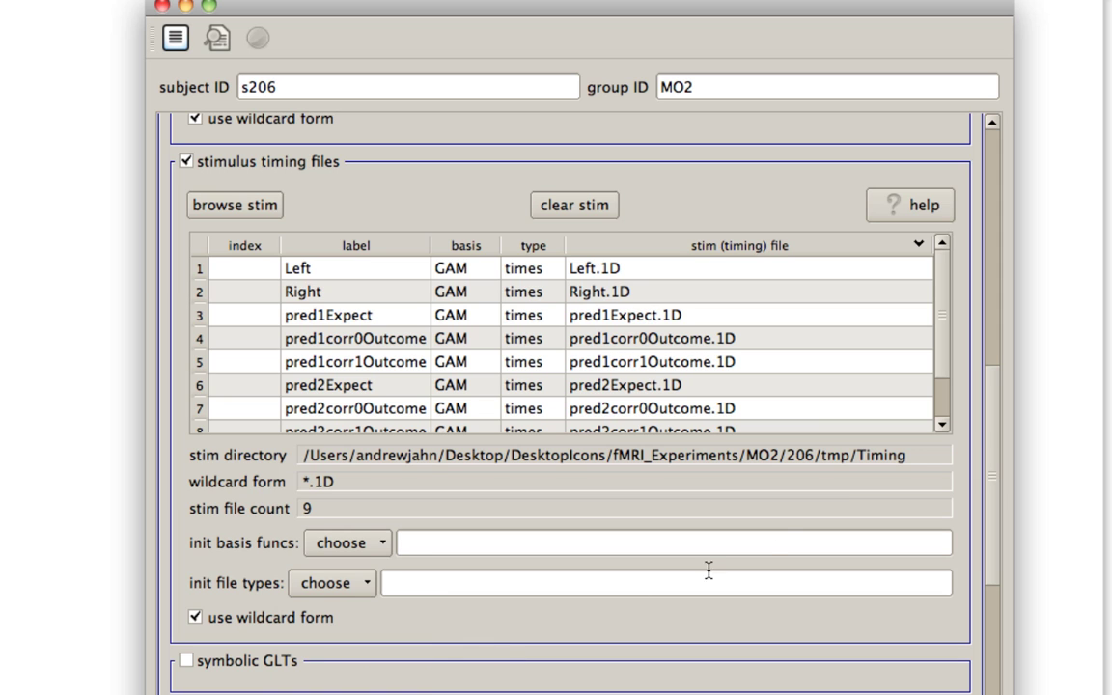
scroll(983, 502, down, 6)
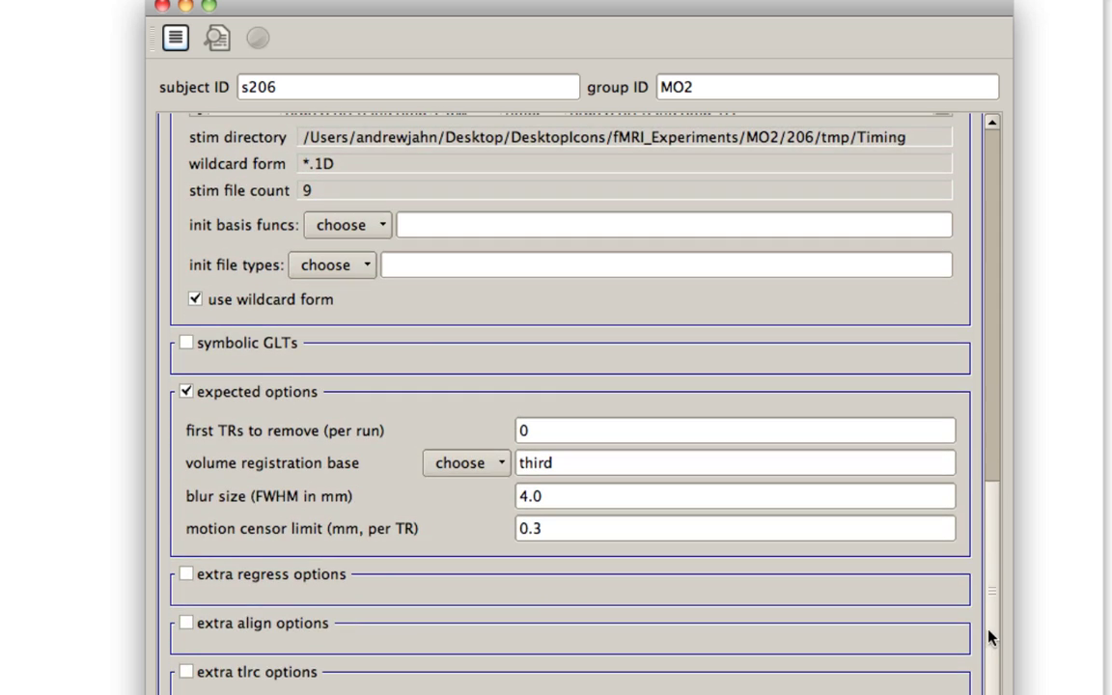
Enable symbolic GLTs and fill the table with the five example contrasts.
click(186, 342)
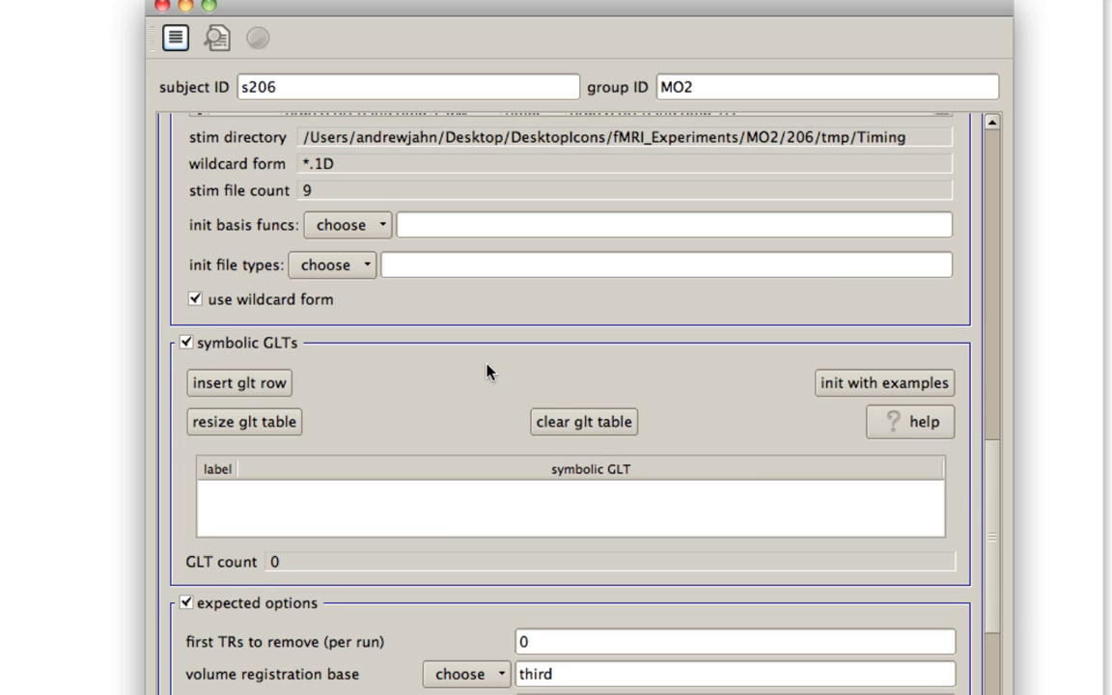
click(847, 383)
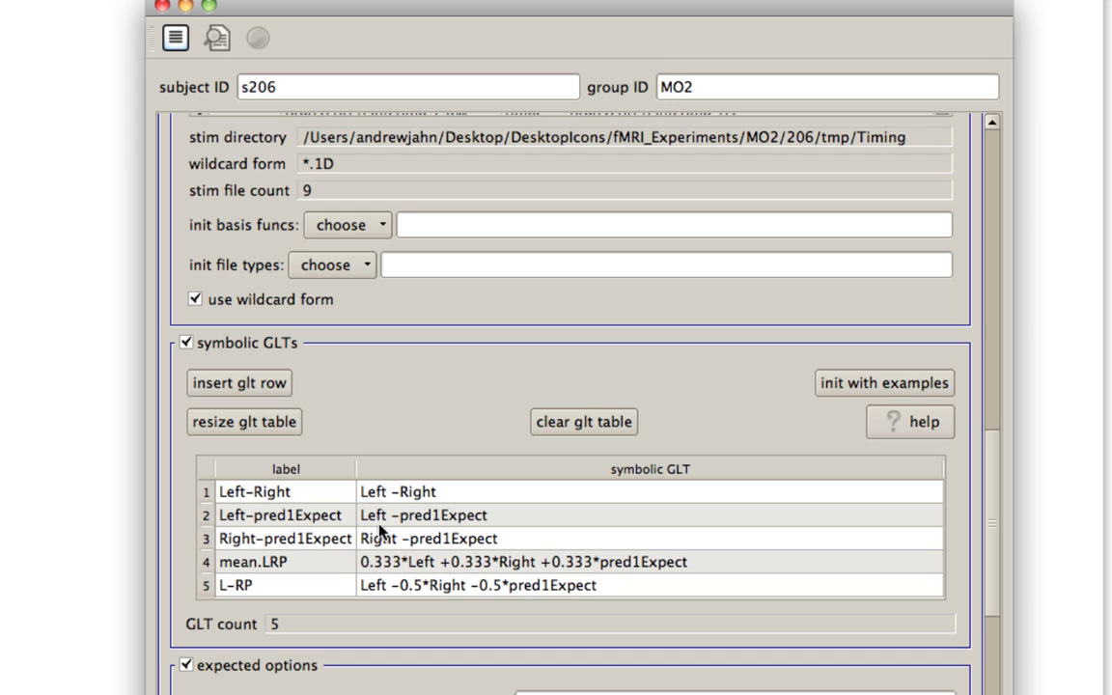
click(410, 495)
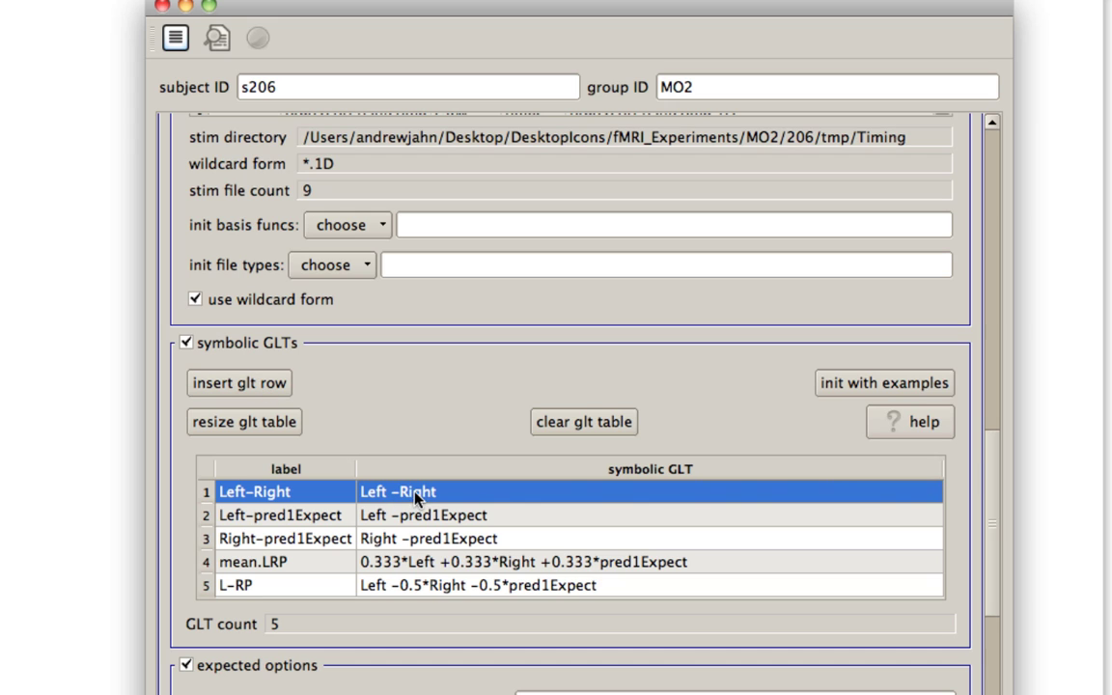
Change the first contrast to 'Right -Left' and relabel it 'Right-Left'.
double_click(415, 494)
click(399, 492)
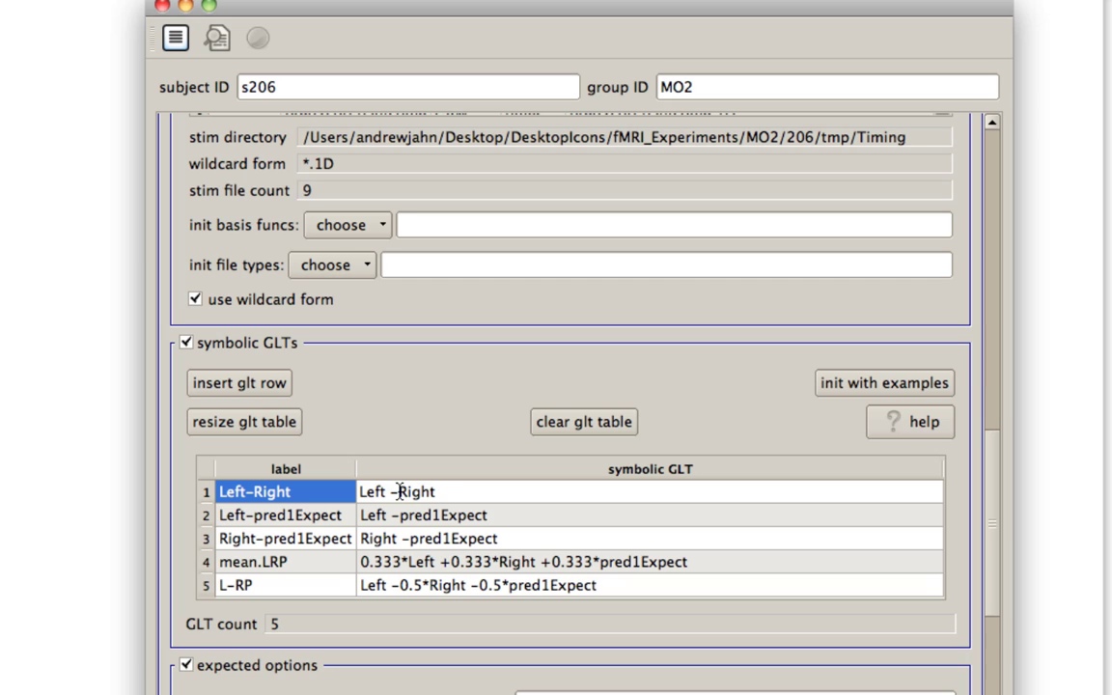
key(BackSpace)
text(-)
drag(478, 492, 305, 494)
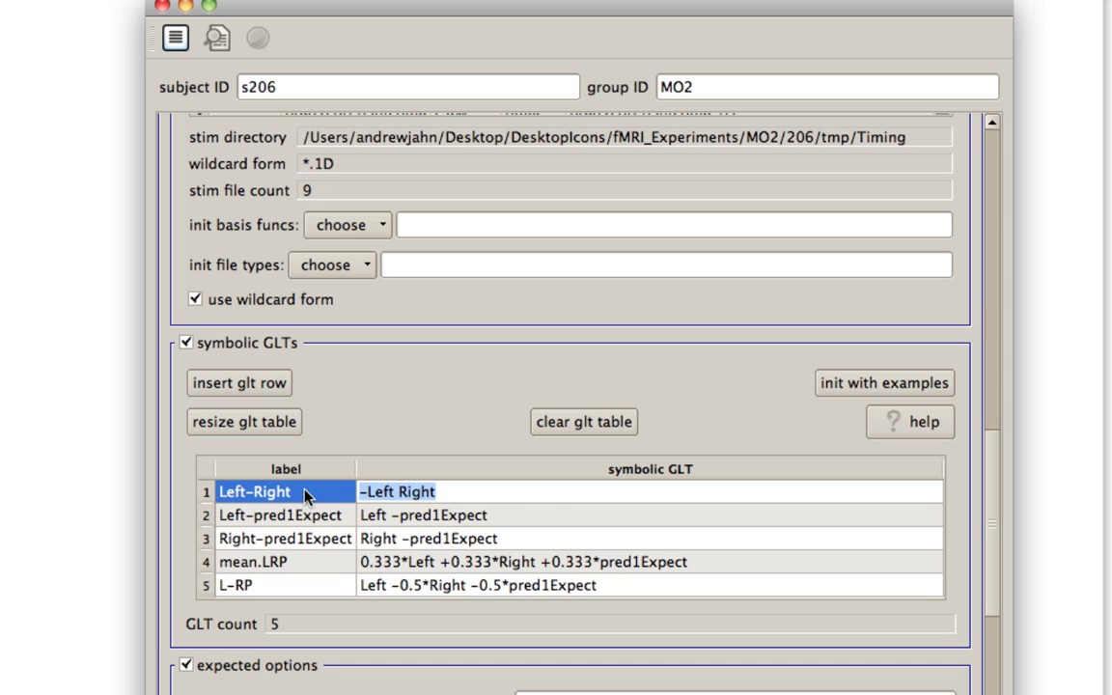
text(Right -Left)
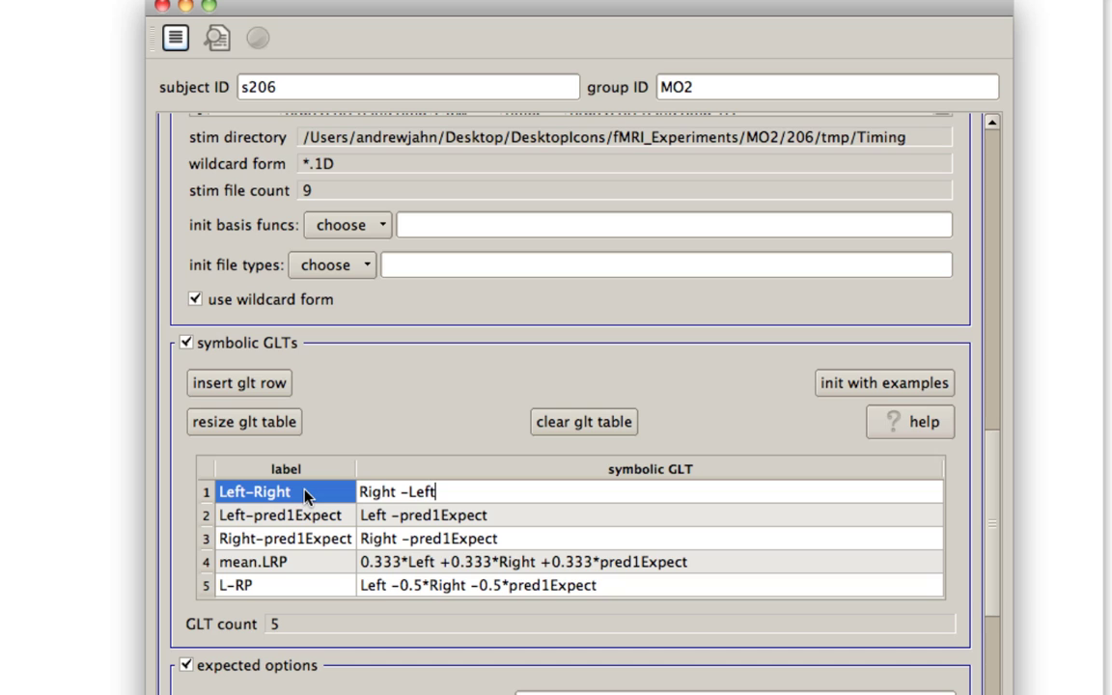
double_click(256, 493)
key(super+a)
text(Ri)
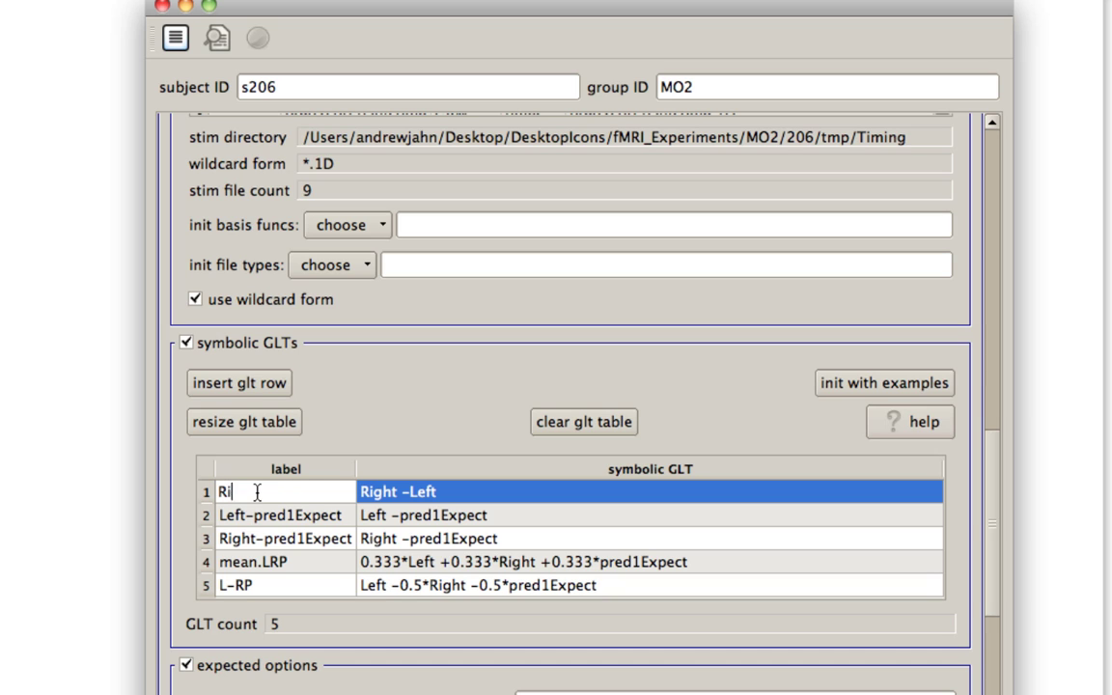
text(ght-Left)
click(541, 542)
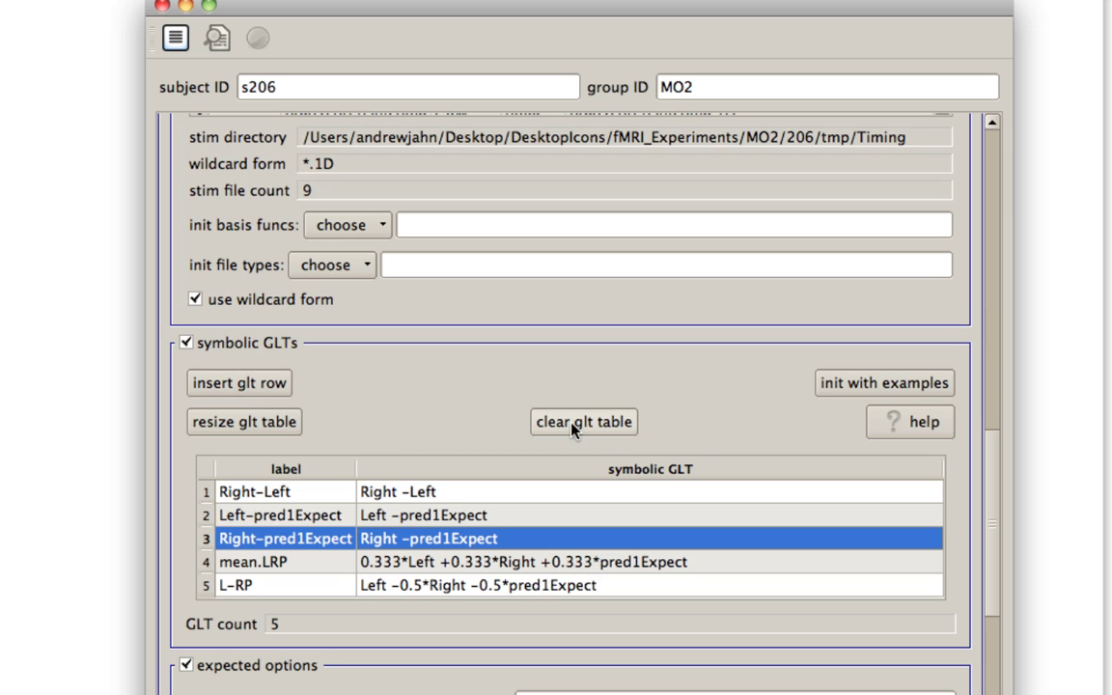
Change the registration base from third to first and the blur size from 4.0 to 6.0.
drag(990, 529, 1000, 630)
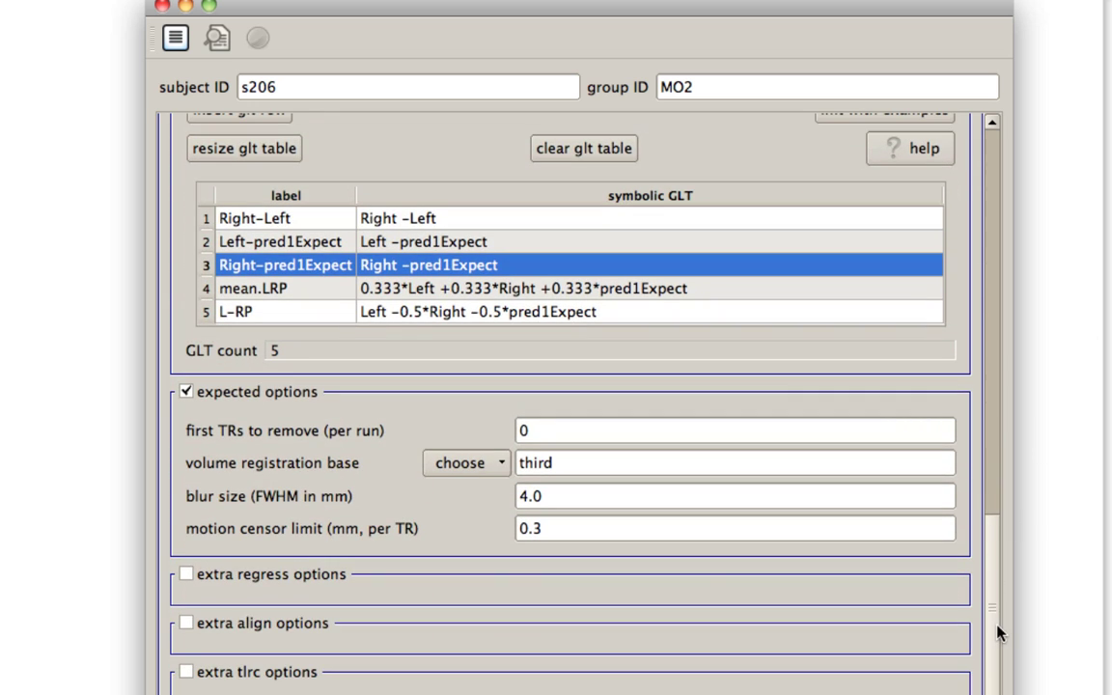
click(502, 464)
click(495, 493)
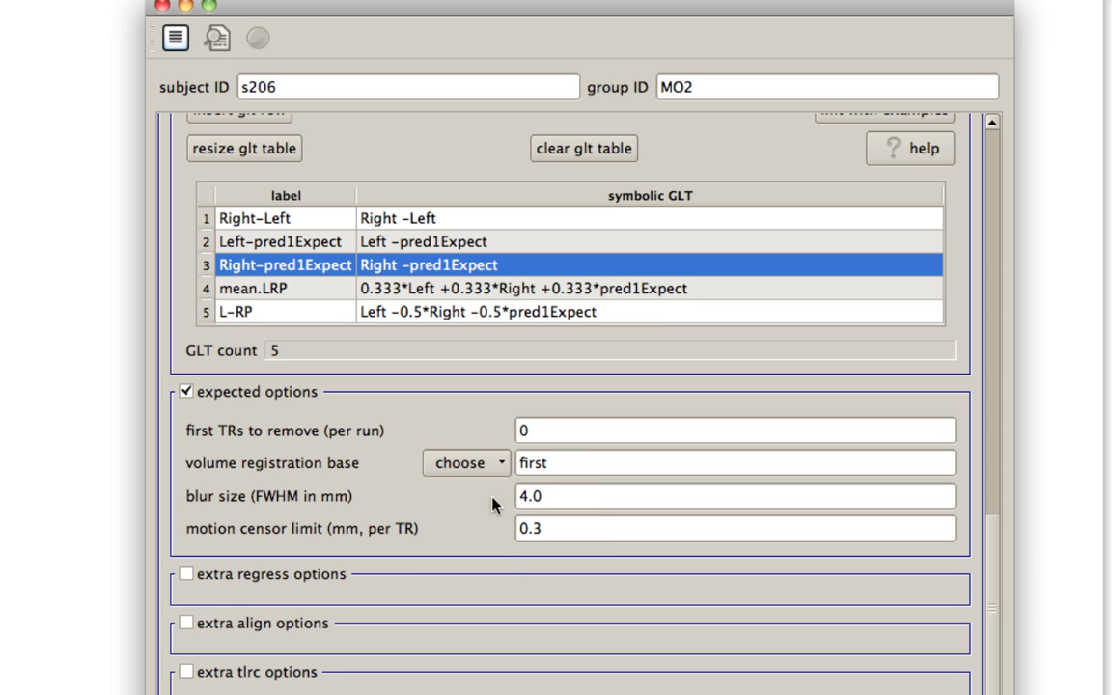
double_click(551, 501)
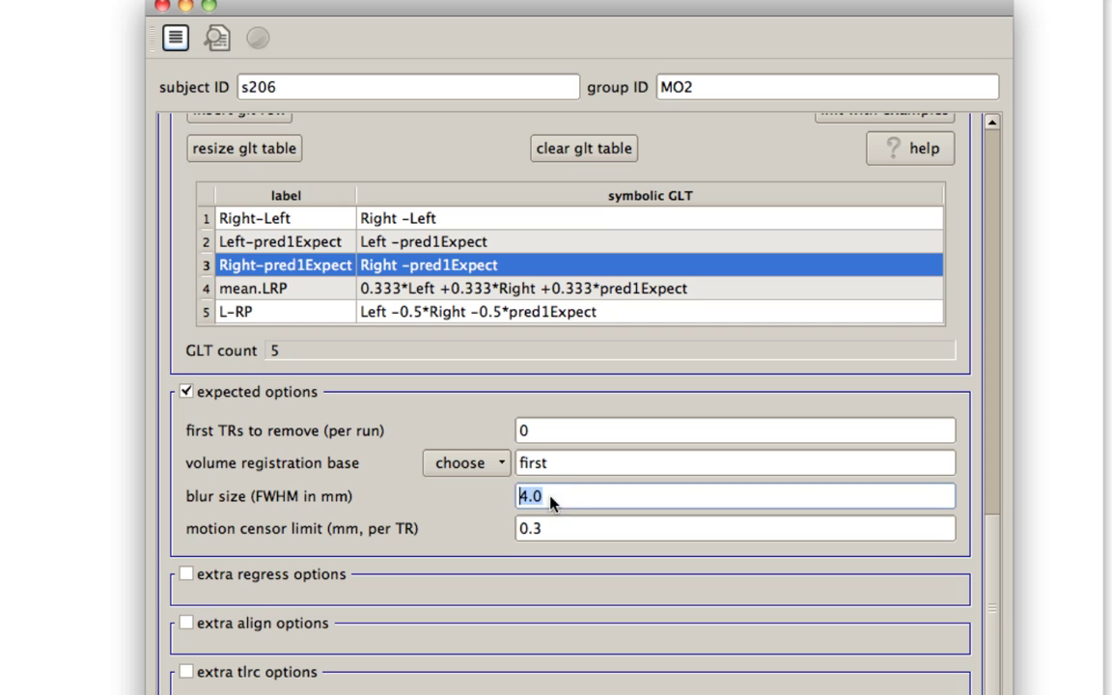
text(6.0)
Enable extra regress options with cluster simulation off, and enable extra align options.
click(188, 575)
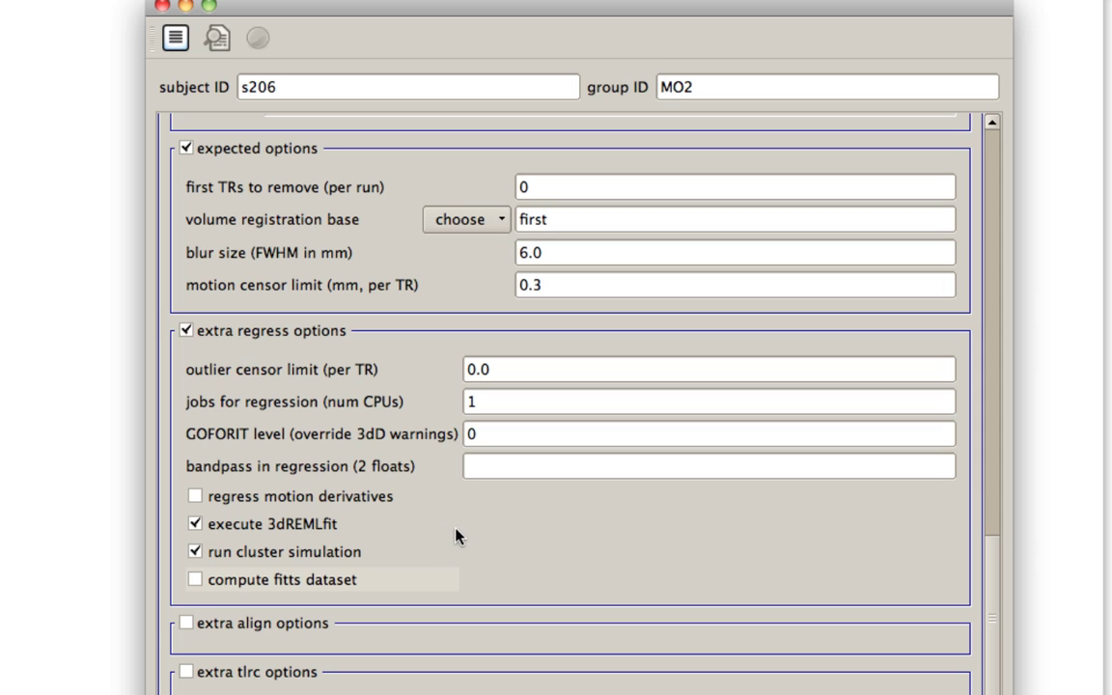
click(327, 560)
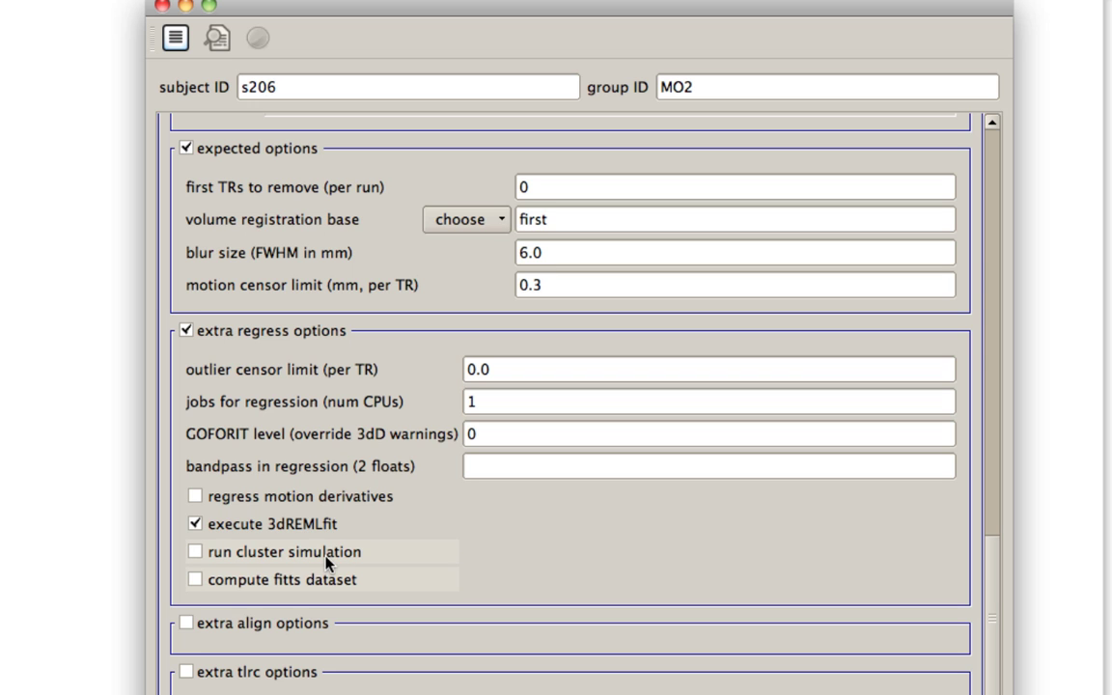
click(187, 623)
scroll(220, 610, down, 3)
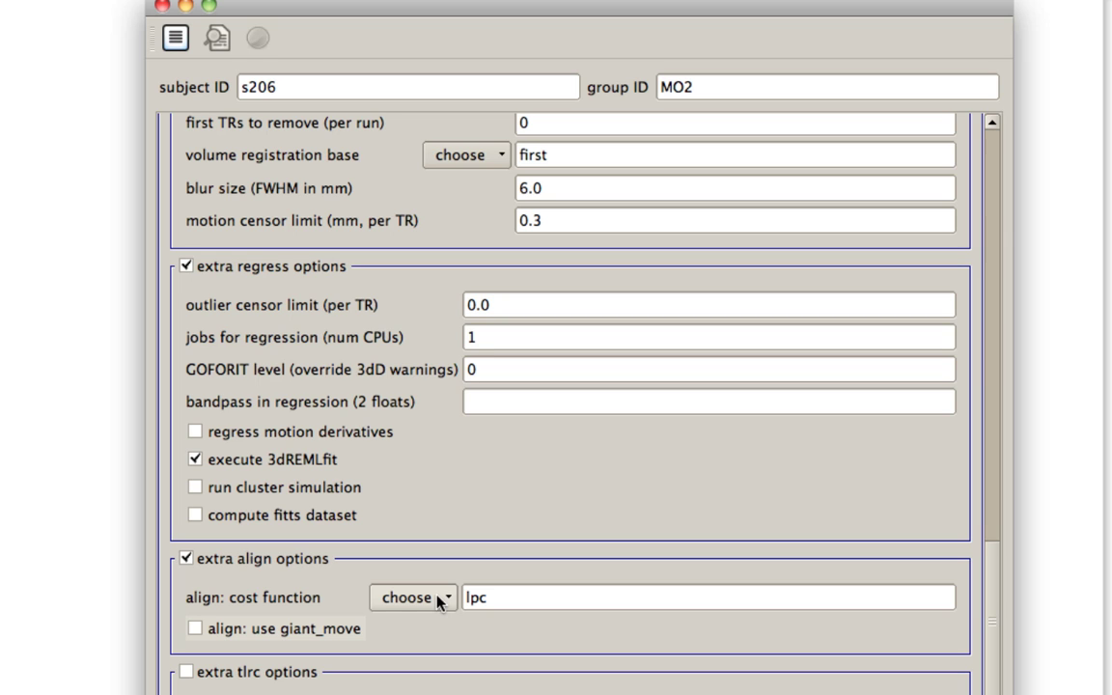
Enable extra tlrc options, keeping the TT_N27+tlrc template.
click(185, 673)
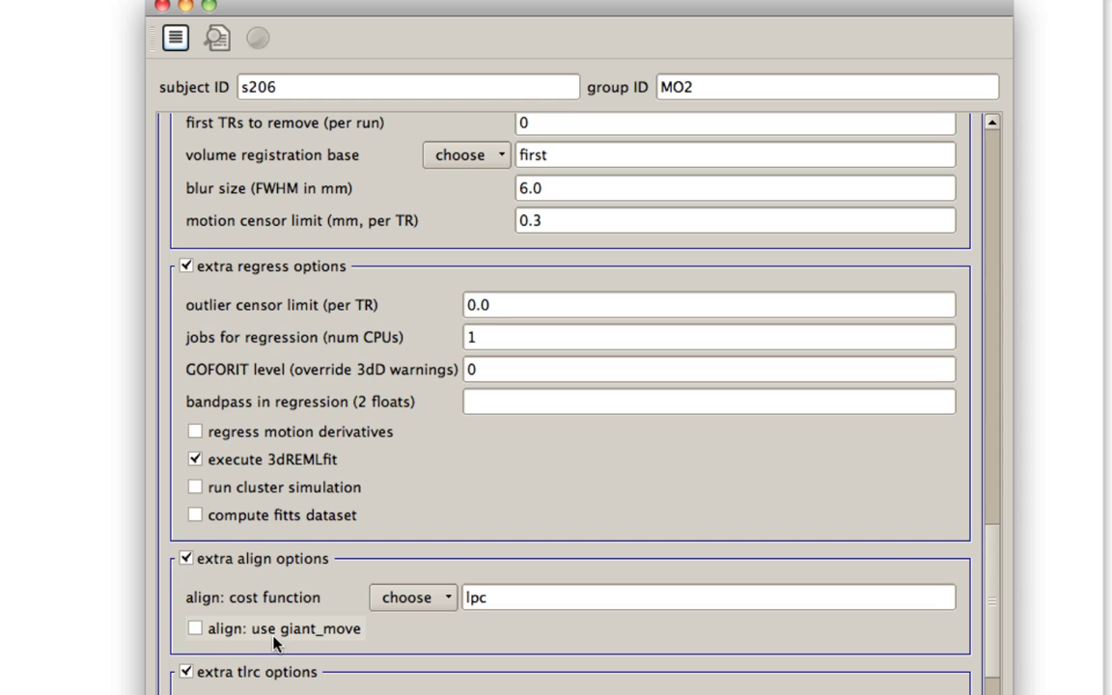
scroll(278, 640, down, 3)
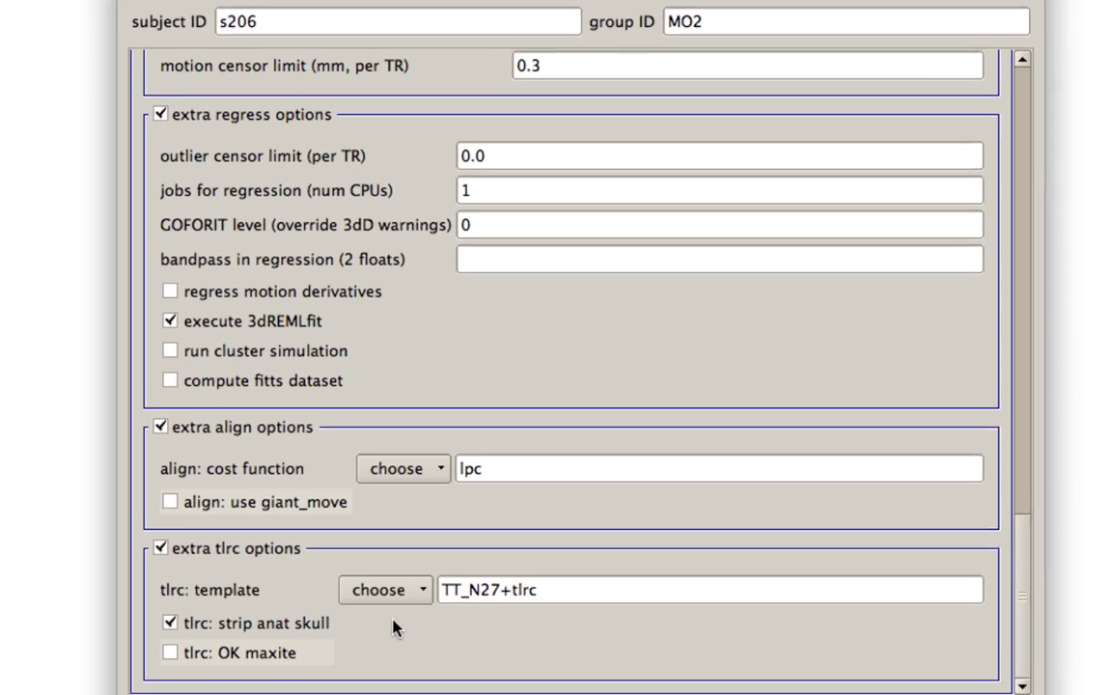
click(398, 620)
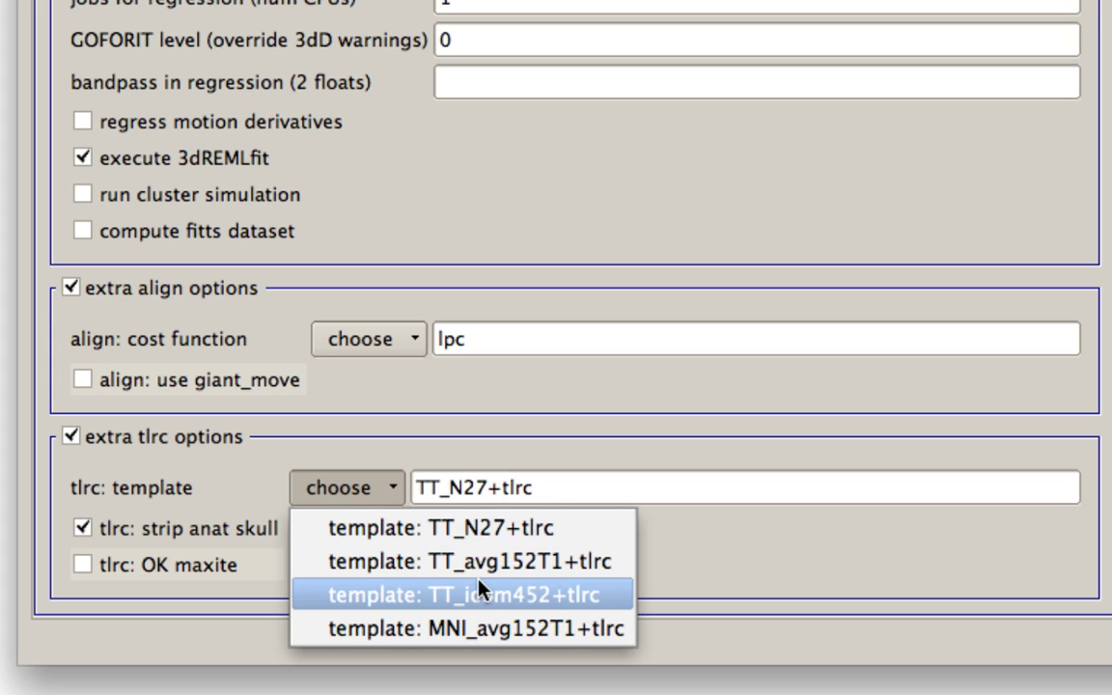
click(418, 398)
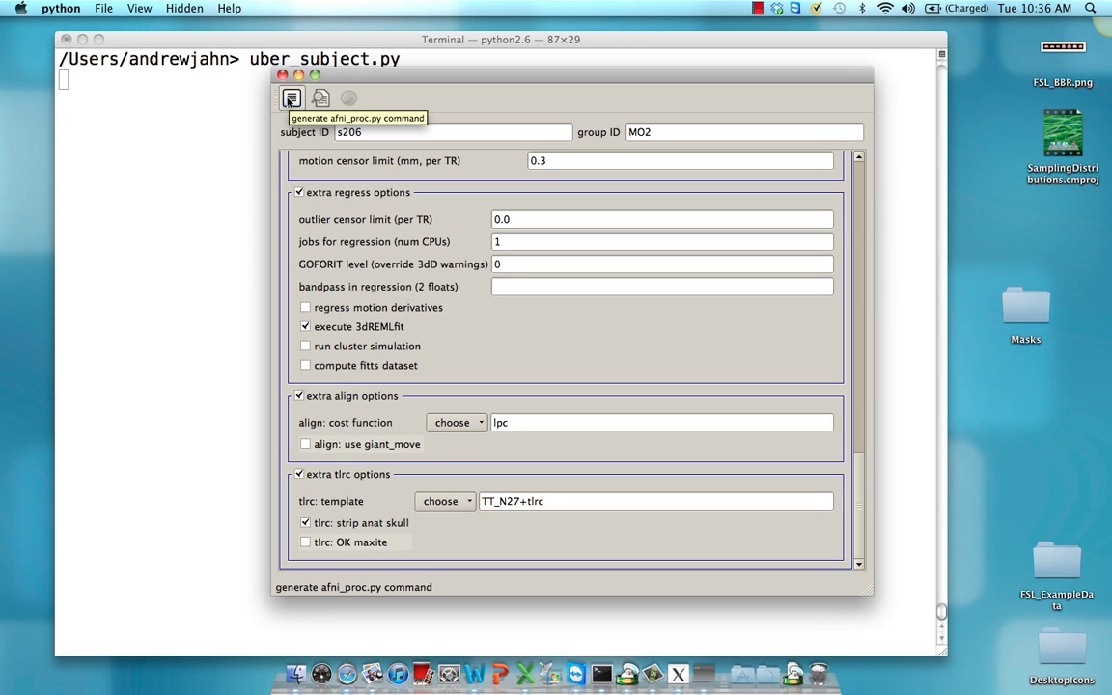
Generate and review the cmd.ap.s206 afni_proc.py command, then close it to show Applied Variables.
click(292, 99)
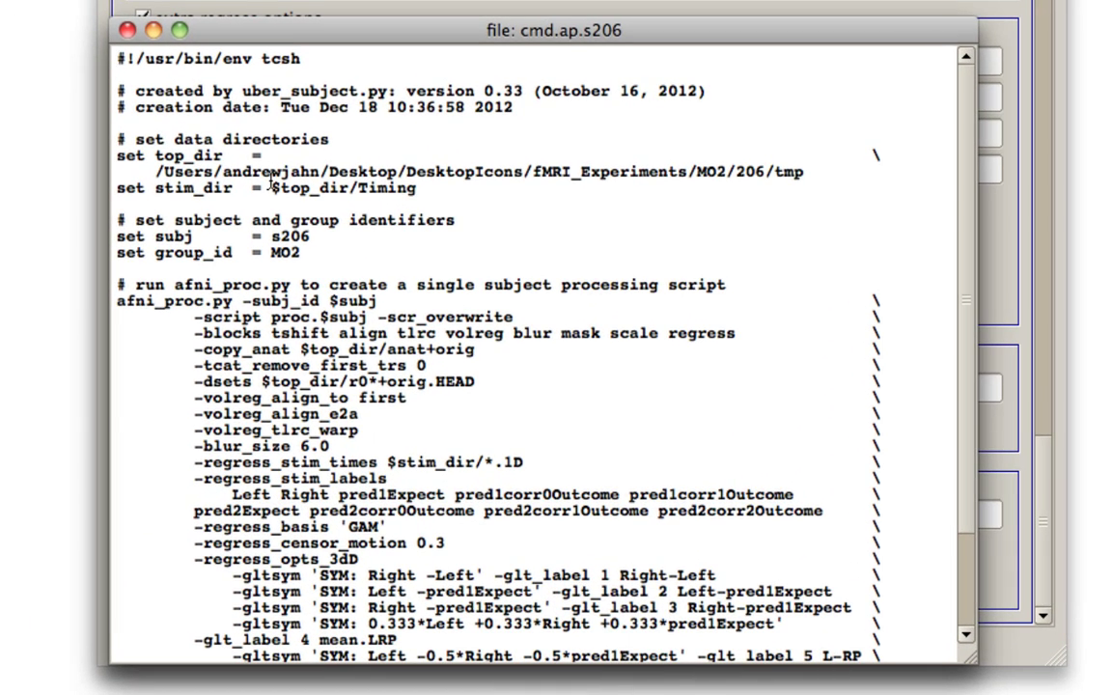
scroll(342, 405, down, 3)
scroll(359, 426, up, 3)
scroll(359, 426, down, 3)
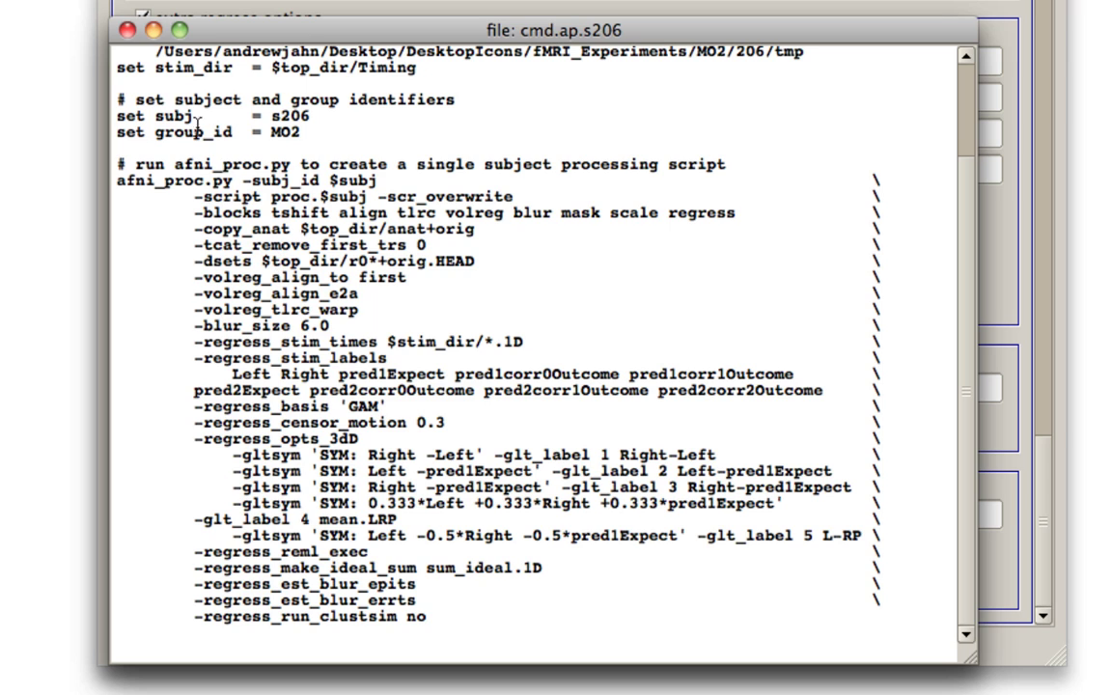
click(127, 30)
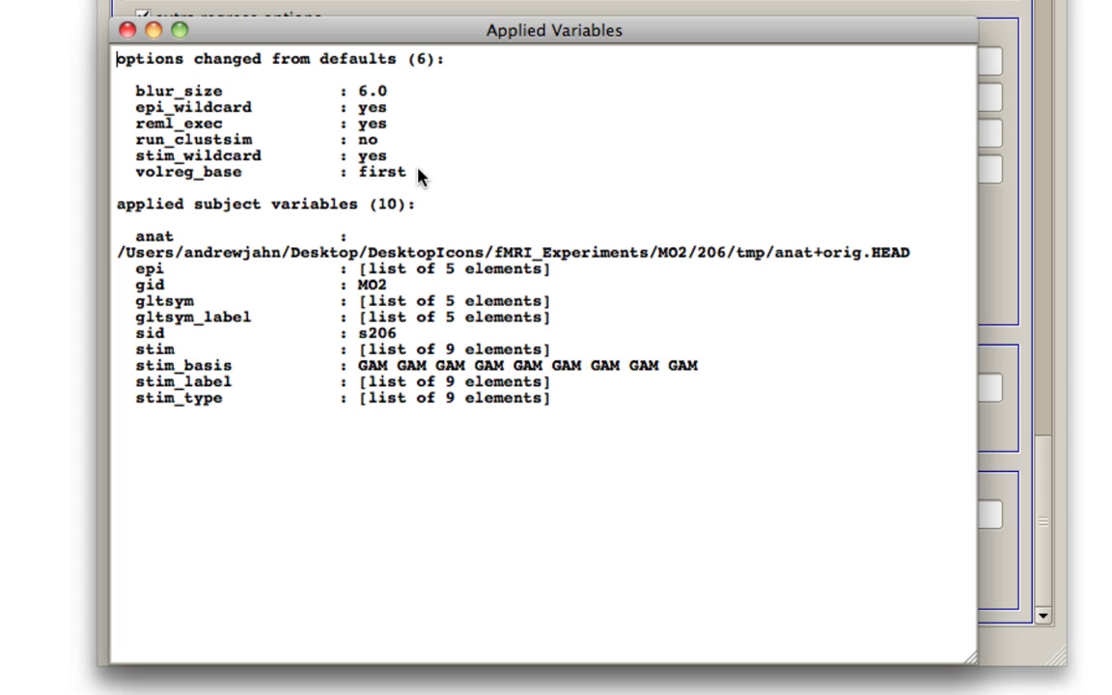
Generate the proc.s206 script via afni_proc.py and copy its suggested tcsh command.
click(129, 30)
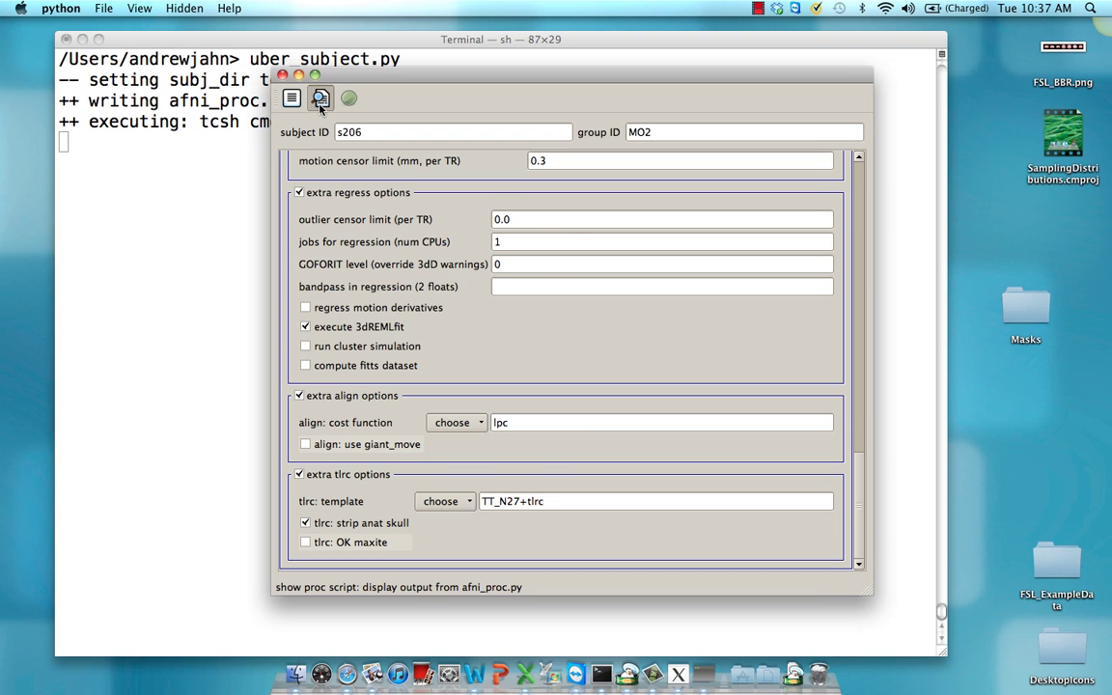
click(321, 103)
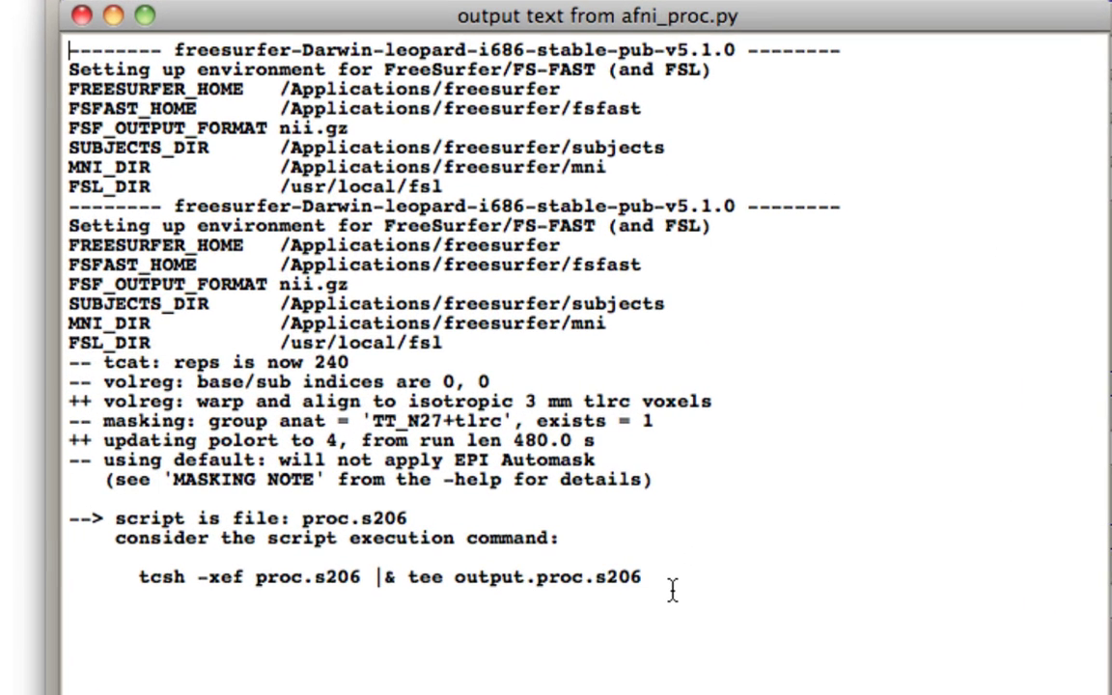
drag(672, 590, 138, 577)
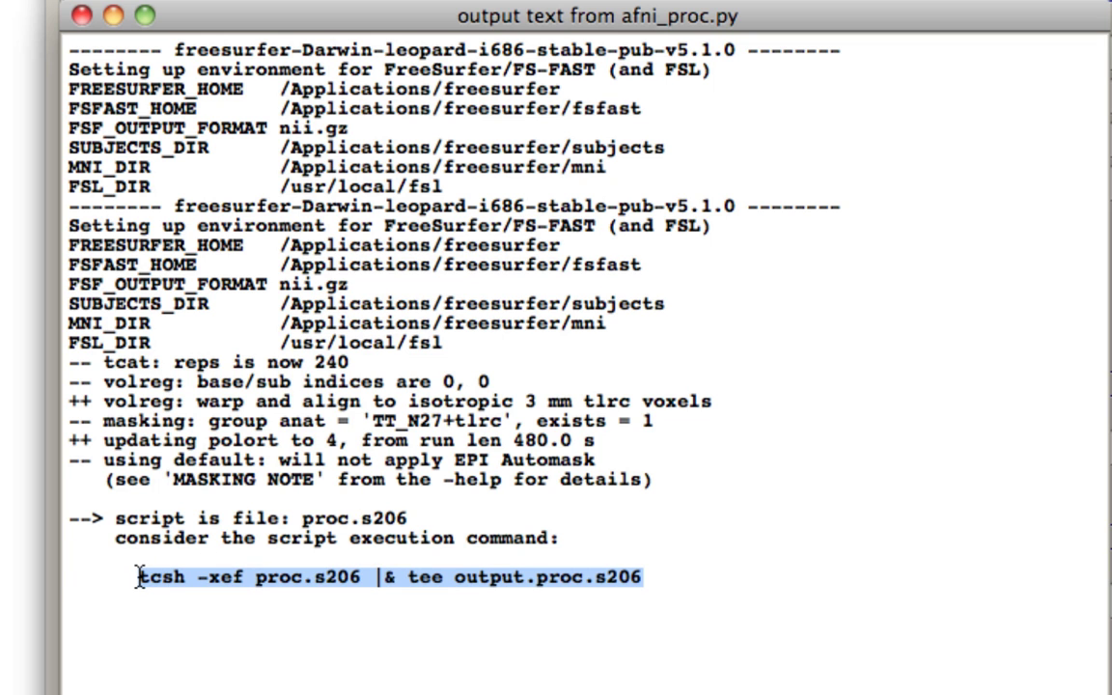
click(81, 14)
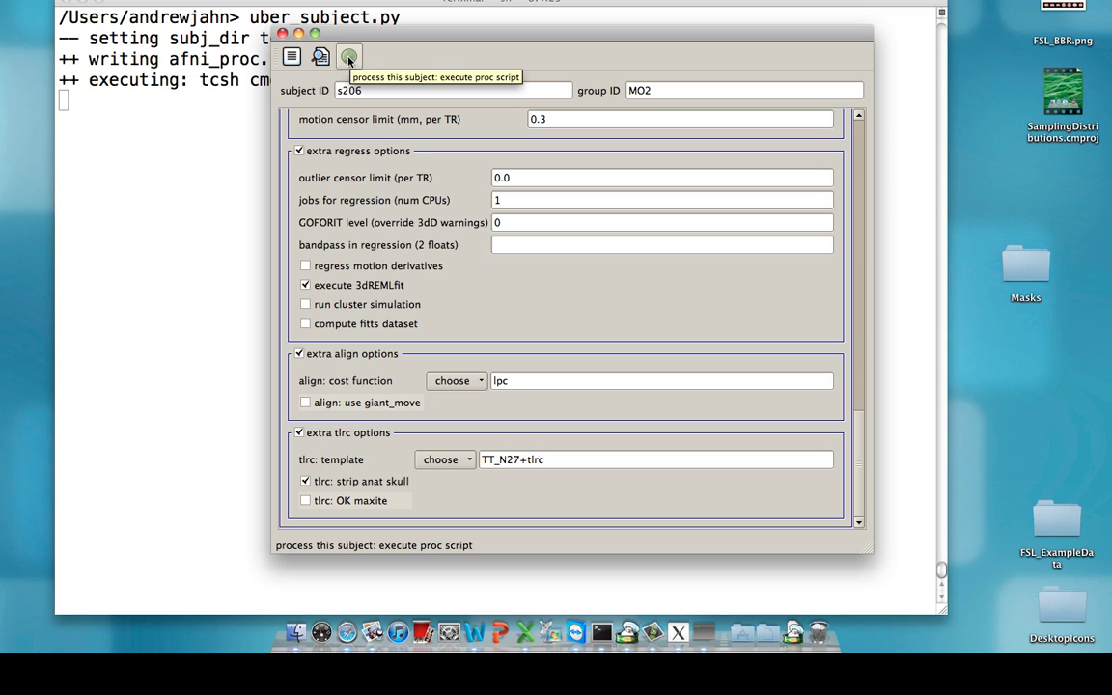
Launch proc.s206 processing for subject s206, then stop it, ending in FAILURE.
click(349, 58)
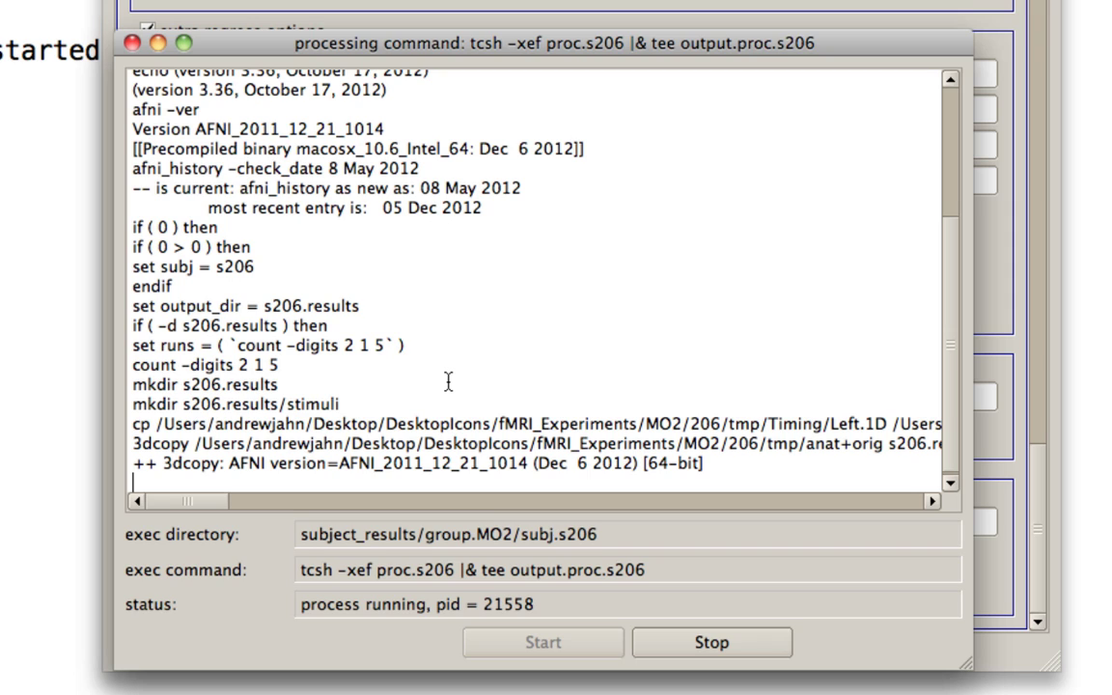
click(699, 650)
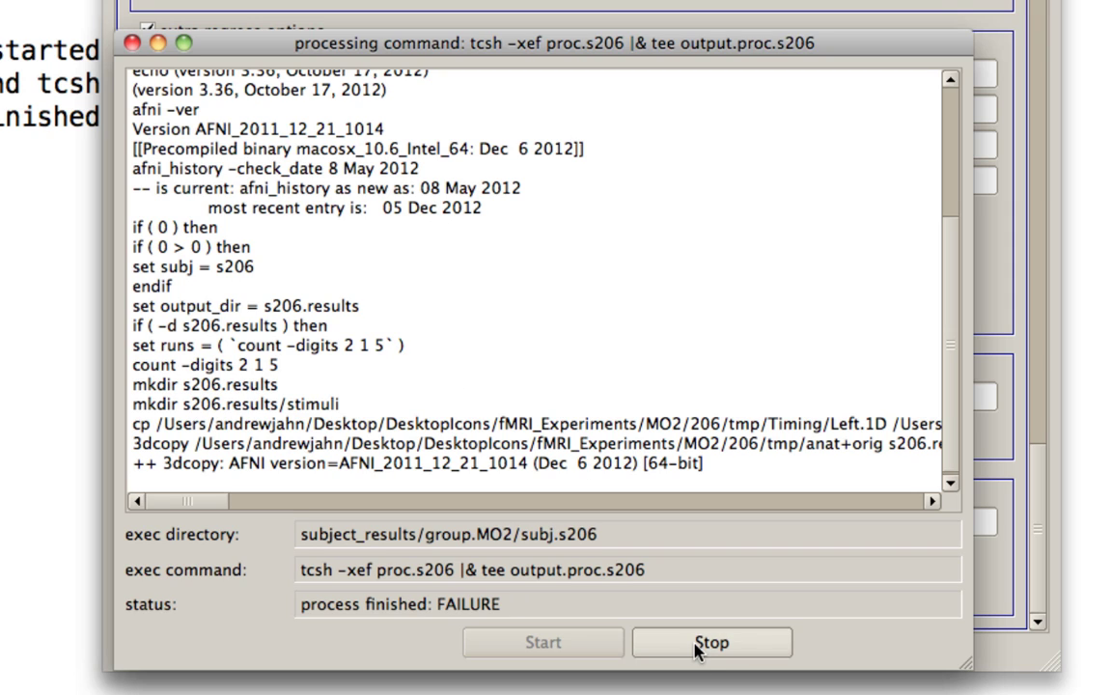